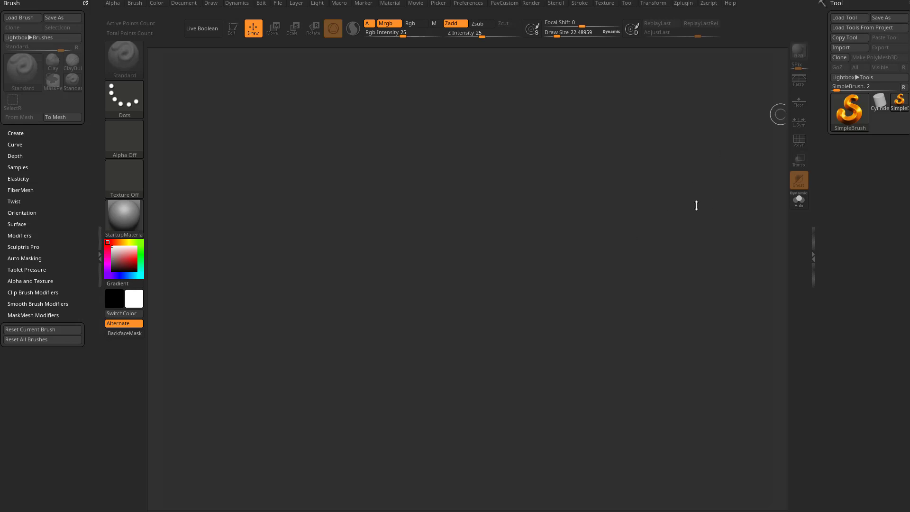
mouse_move(697, 205)
mouse_down()
mouse_move(708, 205)
mouse_move(694, 209)
mouse_up()
key(s)
key(ctrl)
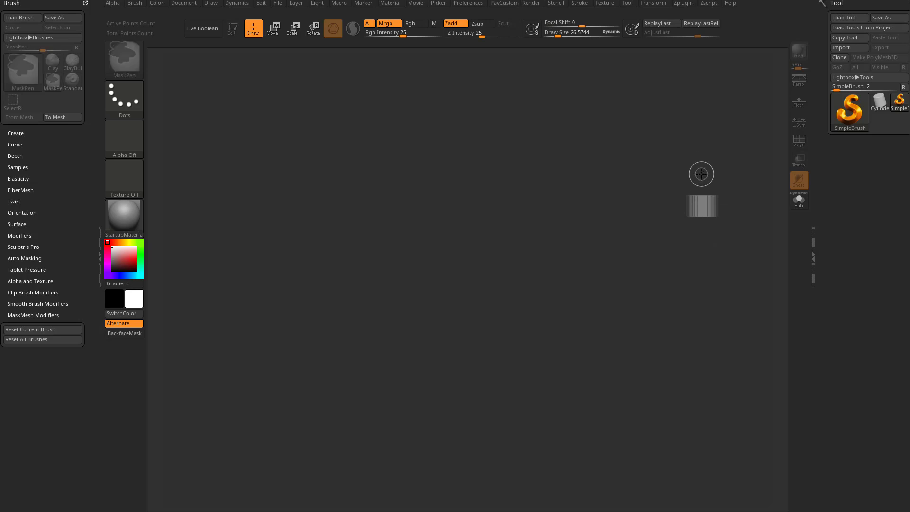
key(ctrl+z)
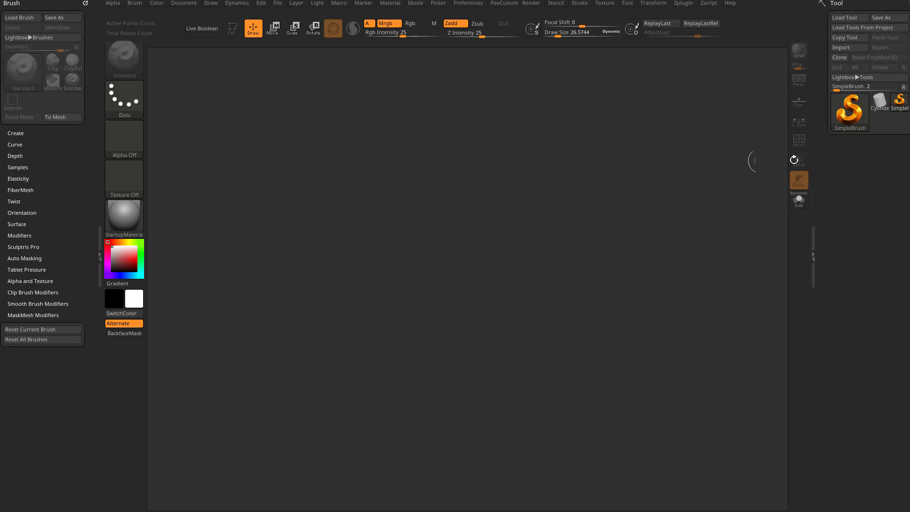
Draw a large Cylinder3D on the canvas, enable edit mode and convert it to a PolyMesh3D
click(880, 102)
drag(390, 303, 455, 456)
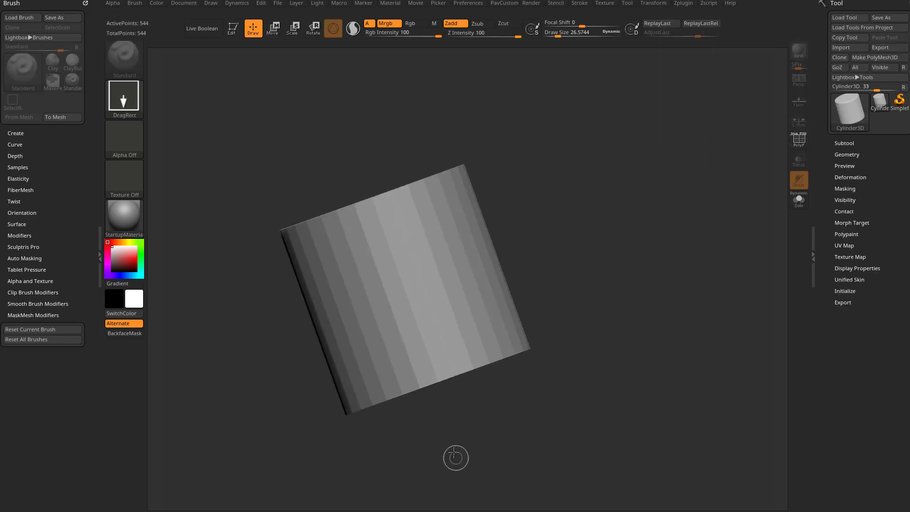
key(t)
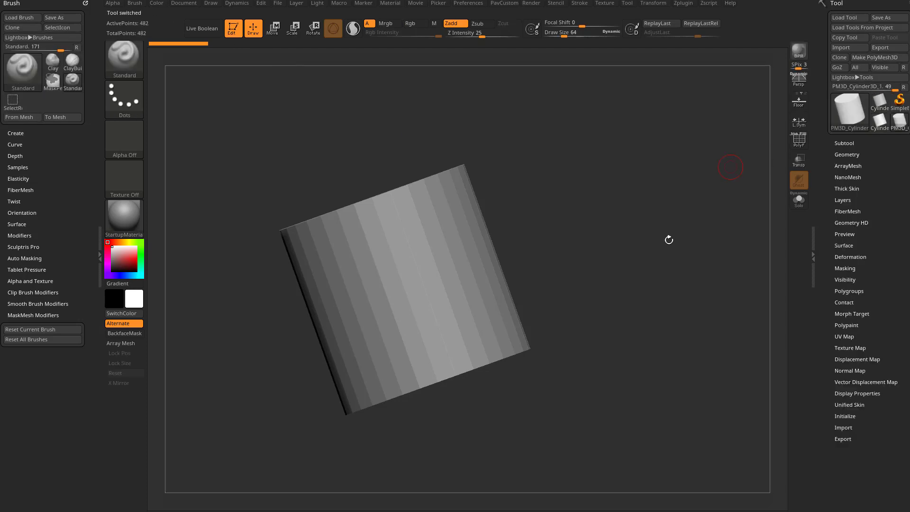
Insert a Bolt Head from the IMM Ind. Parts brush onto the middle of the cylinder's end cap
mouse_move(669, 240)
mouse_down()
mouse_move(644, 243)
mouse_move(678, 232)
mouse_move(637, 247)
mouse_move(648, 227)
mouse_move(664, 280)
mouse_move(652, 262)
mouse_up()
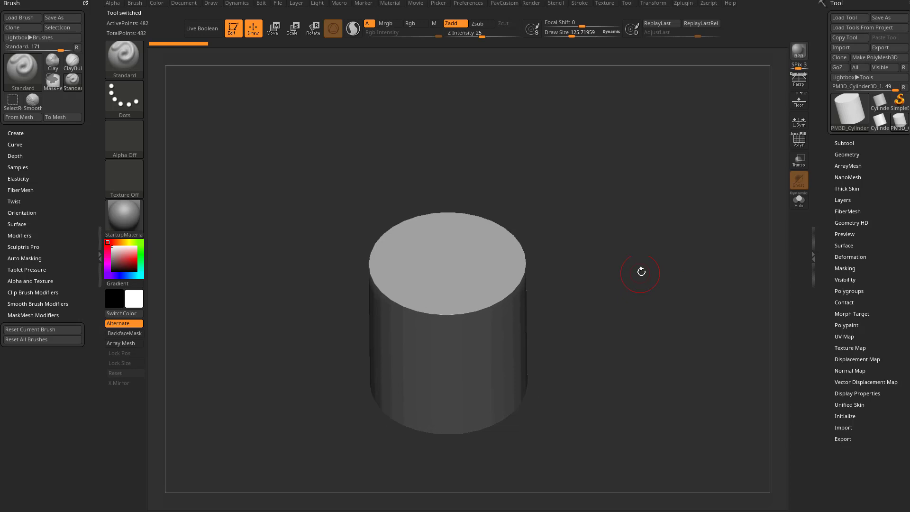
key(b)
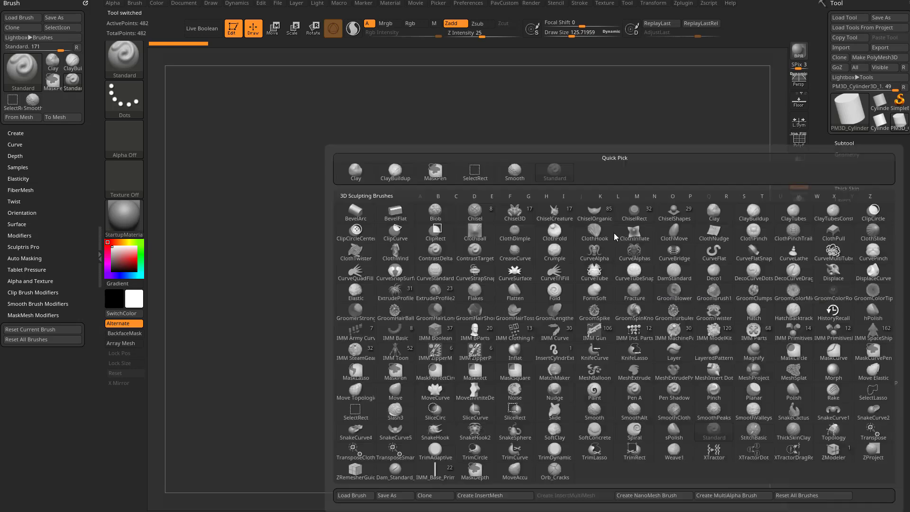
key(i)
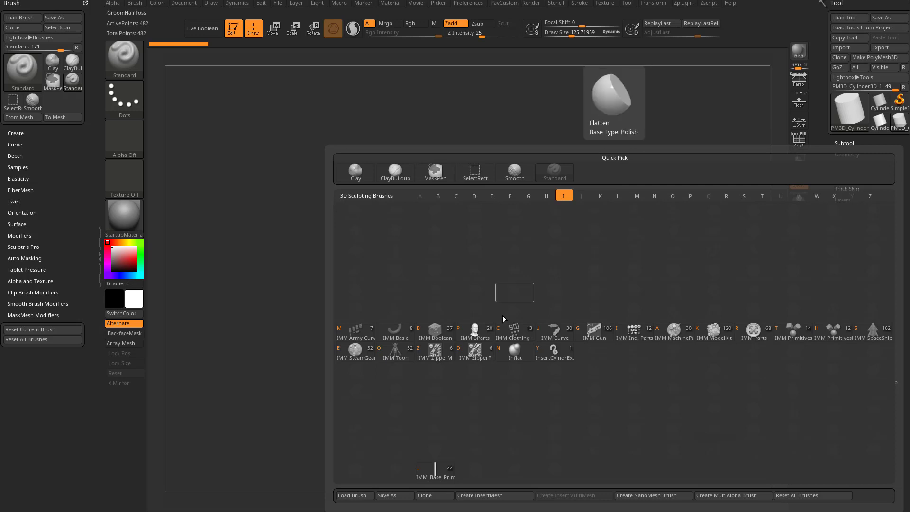
click(634, 331)
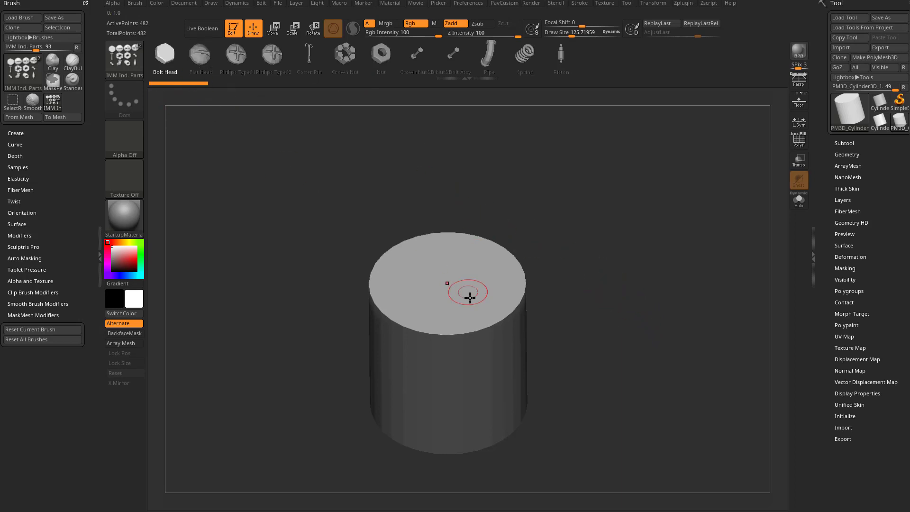
drag(468, 295, 522, 322)
Shift the inserted bolt head slightly across the end cap with the Move gizmo
mouse_move(658, 324)
mouse_down()
mouse_move(645, 280)
mouse_move(646, 317)
mouse_up()
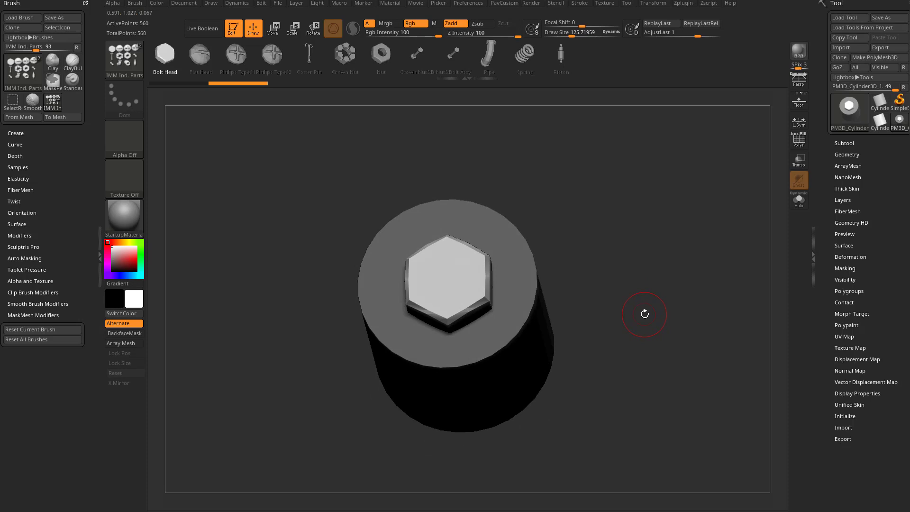
key(w)
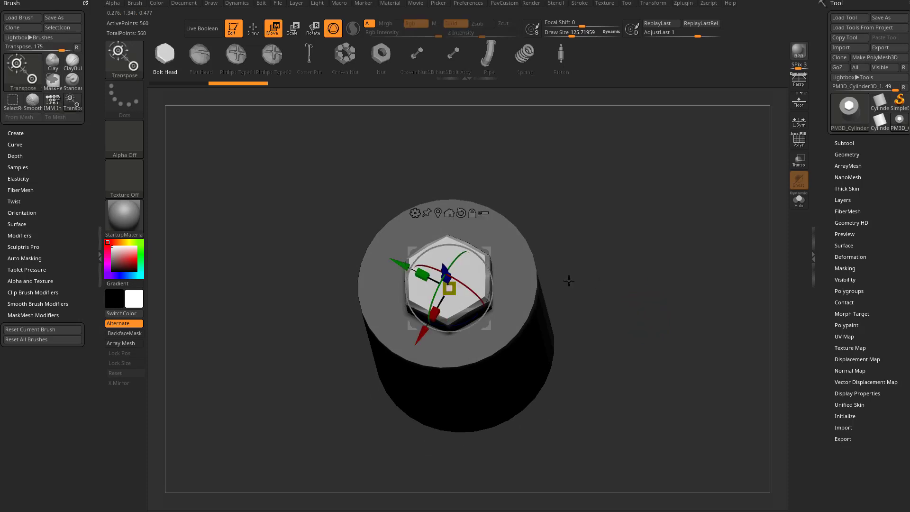
drag(422, 333, 417, 325)
drag(398, 258, 406, 262)
mouse_move(602, 271)
mouse_down()
mouse_move(591, 253)
mouse_move(605, 257)
mouse_up()
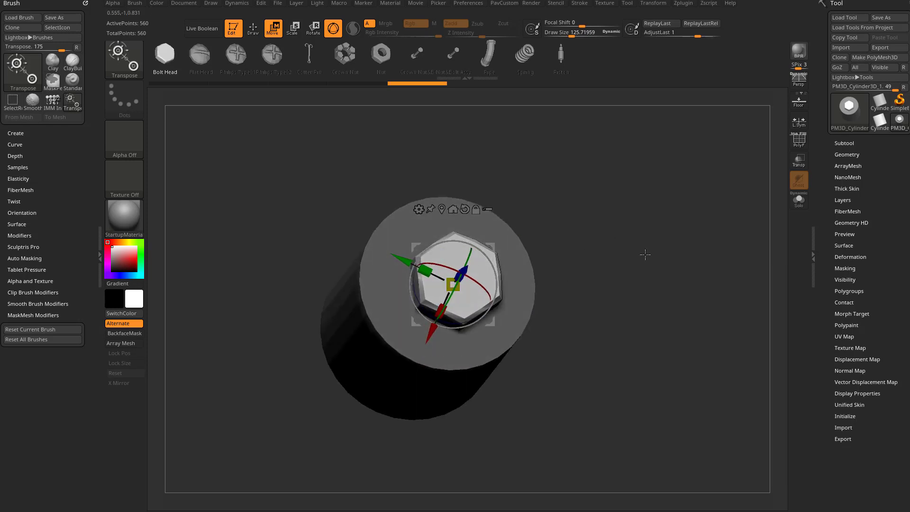
Cycle the part on the end cap through the IMM Ind. Parts meshes and swap it for Philips Type02
drag(645, 254, 647, 245)
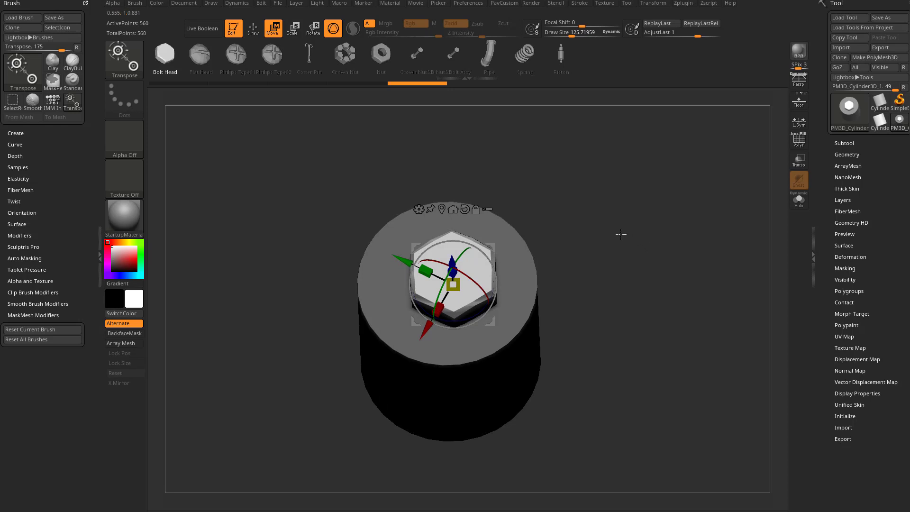
key(Right)
key(Left)
key(Right)
key(Left)
key(Right)
key(Right)
key(Right)
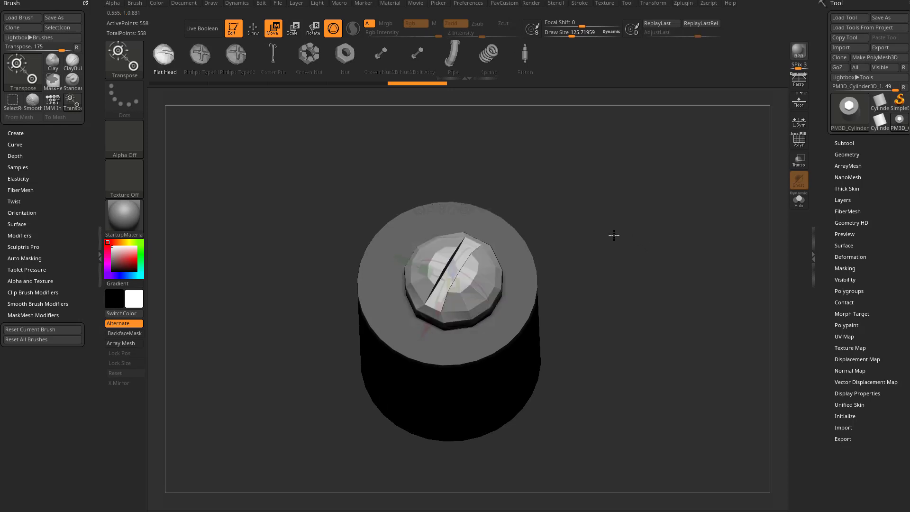
key(Right)
key(Left)
key(Left)
key(Left)
key(Right)
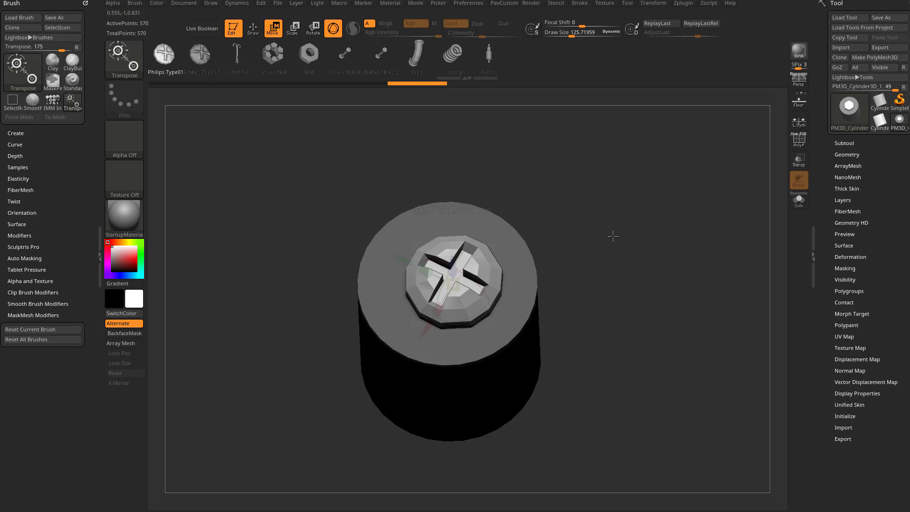
key(Left)
key(Left)
key(Right)
key(Right)
key(Right)
key(Right)
key(Right)
key(Right)
key(Right)
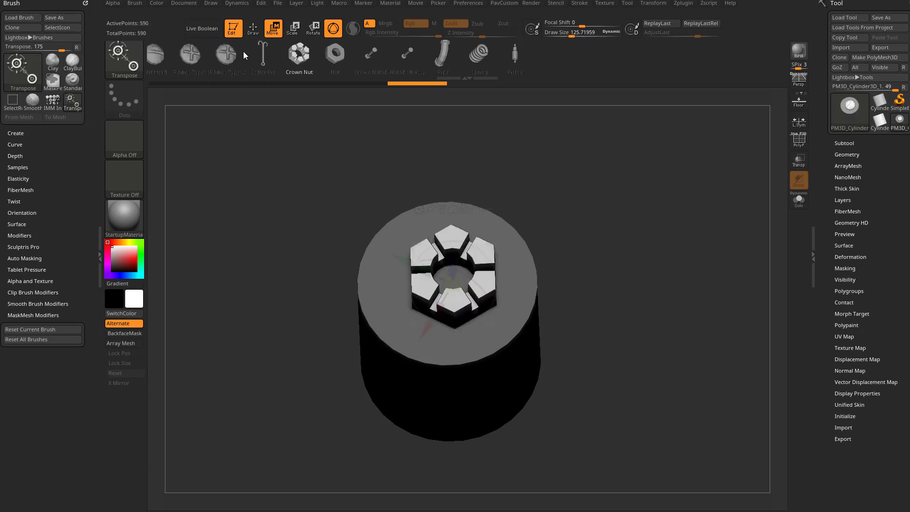
key(Left)
key(Left)
key(Left)
key(Left)
key(Right)
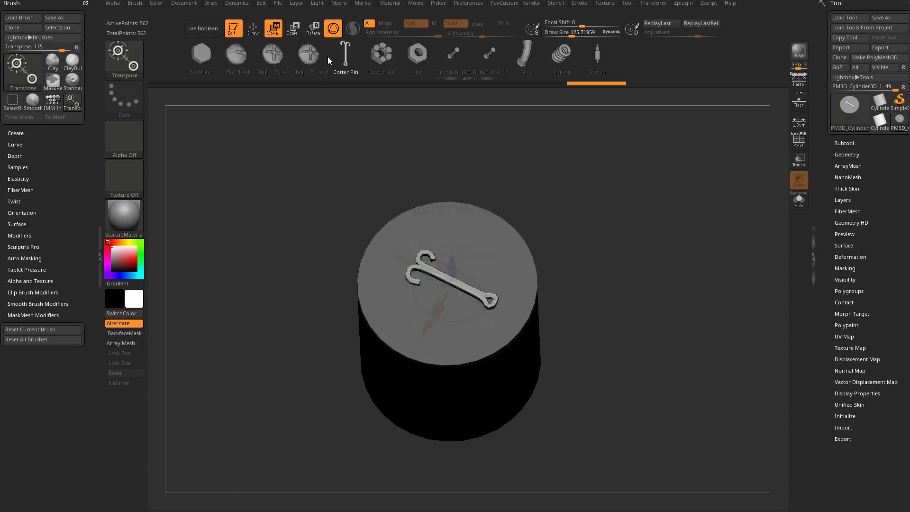
key(Right)
key(Left)
key(Left)
key(Left)
key(Left)
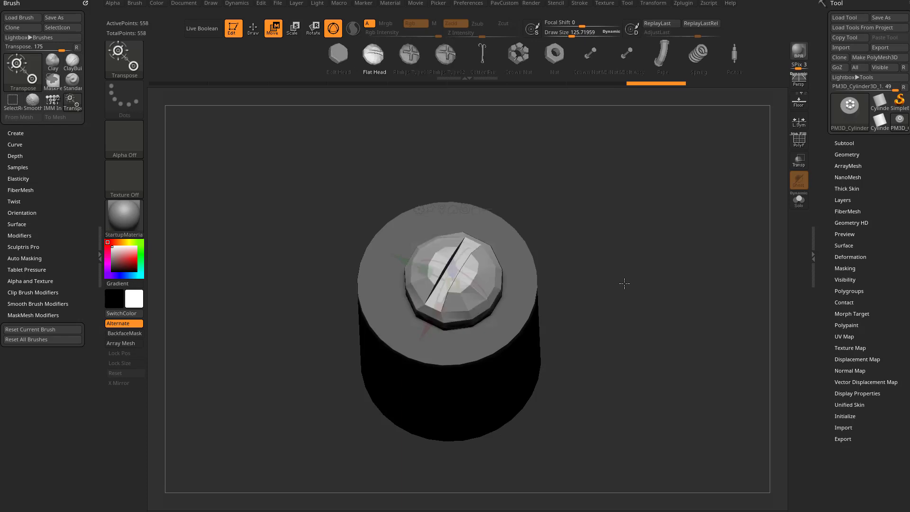
key(Right)
key(Right)
key(Right)
key(Left)
key(Left)
key(Left)
key(Right)
key(Right)
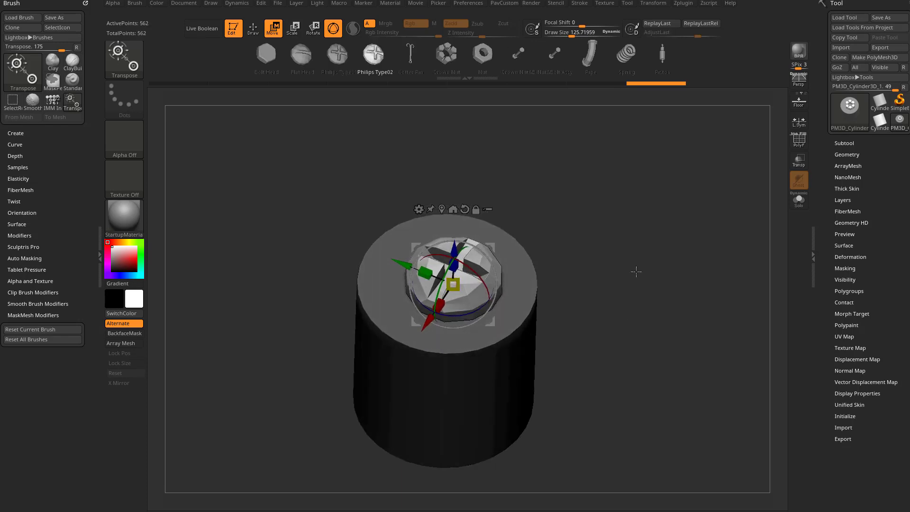
Insert a smaller Philips Type02 screw head on the side wall of the cylinder
key(q)
mouse_move(616, 285)
mouse_down()
mouse_move(638, 274)
mouse_move(599, 251)
mouse_up()
drag(476, 386, 503, 393)
alt+drag(670, 318, 648, 280)
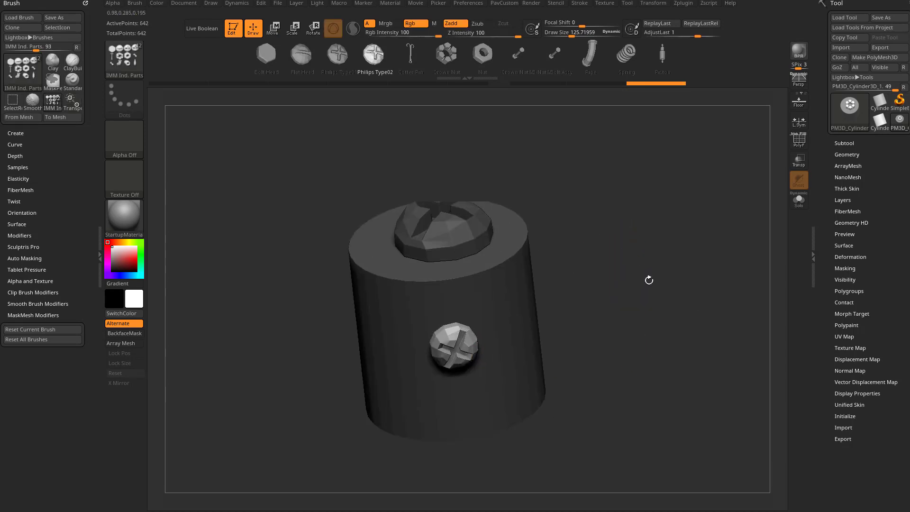
Swap the screw head on the cylinder's side for the Crown Nut and return to drawing mode
key(w)
key(Right)
key(Right)
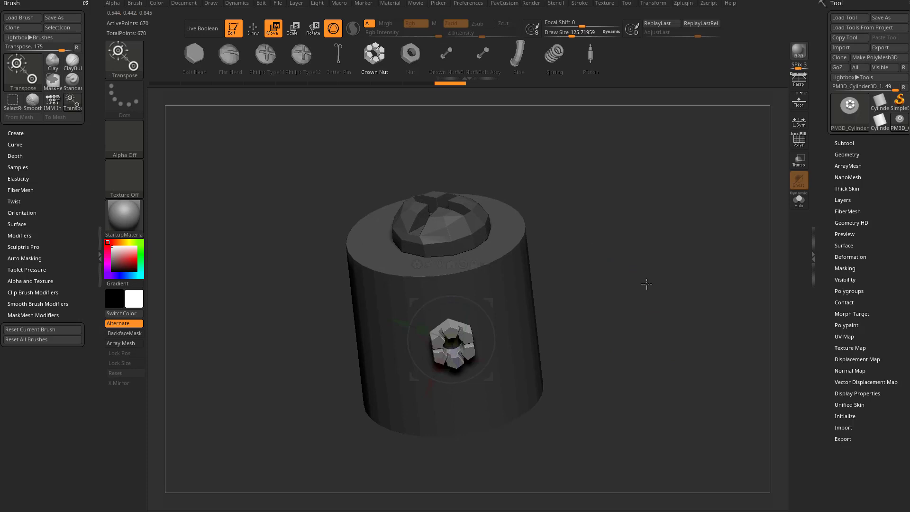
key(q)
mouse_move(636, 284)
mouse_down()
mouse_move(641, 299)
mouse_move(624, 279)
mouse_up()
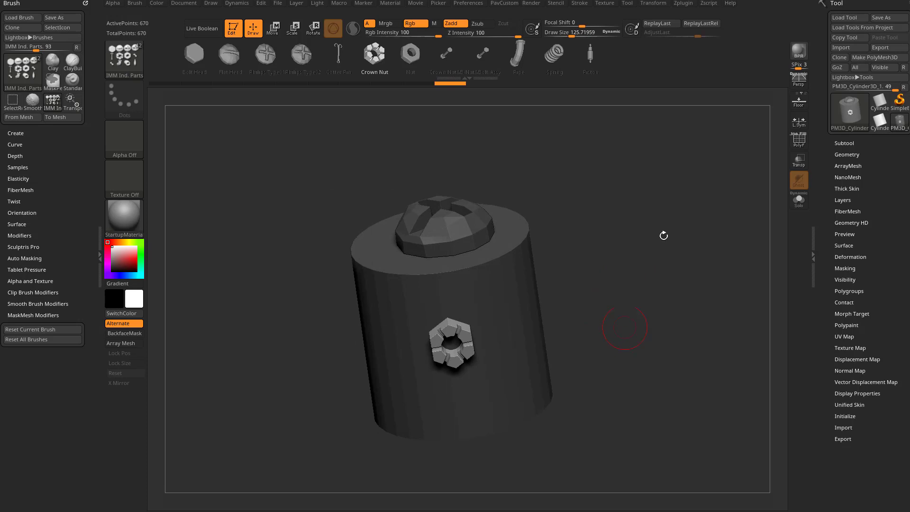
Look through the tool's Subtool, Geometry, Masking, Polygroups and Polypaint settings
drag(683, 170, 688, 188)
click(838, 144)
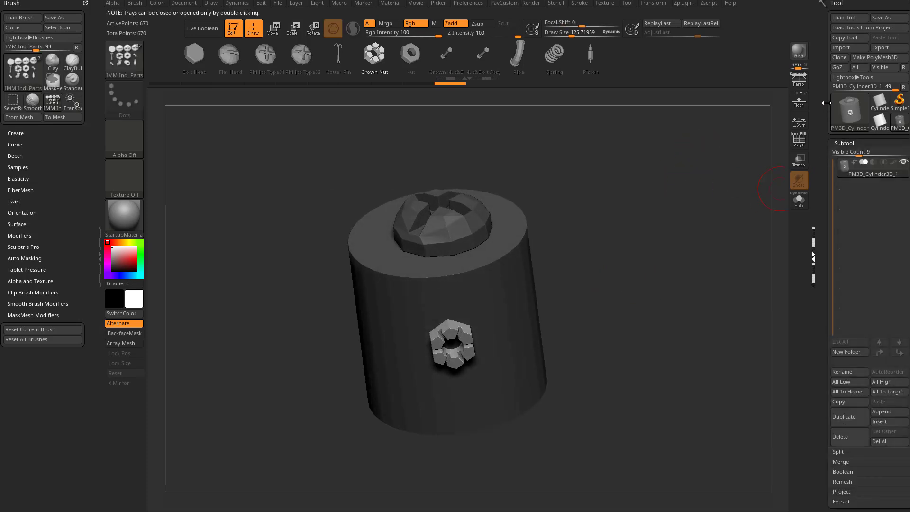
drag(832, 384, 832, 139)
click(850, 275)
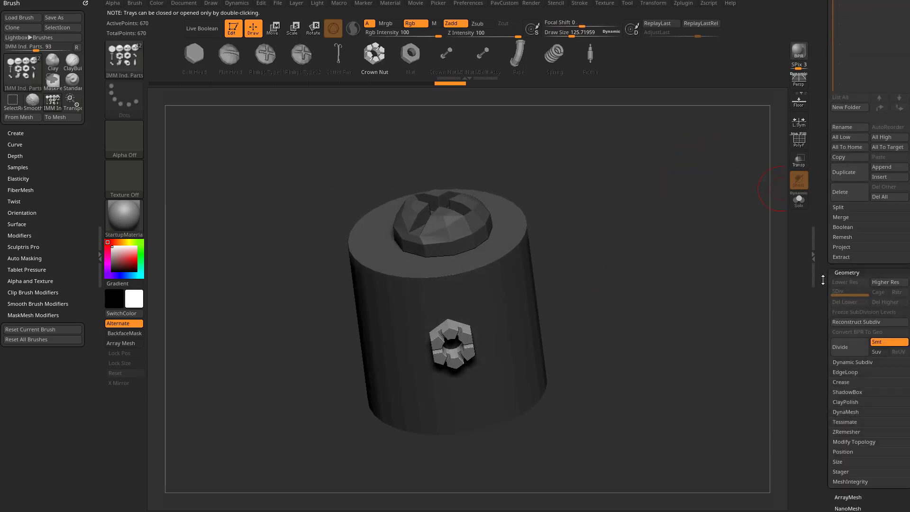
scroll(823, 280, down, 8)
key(shift)
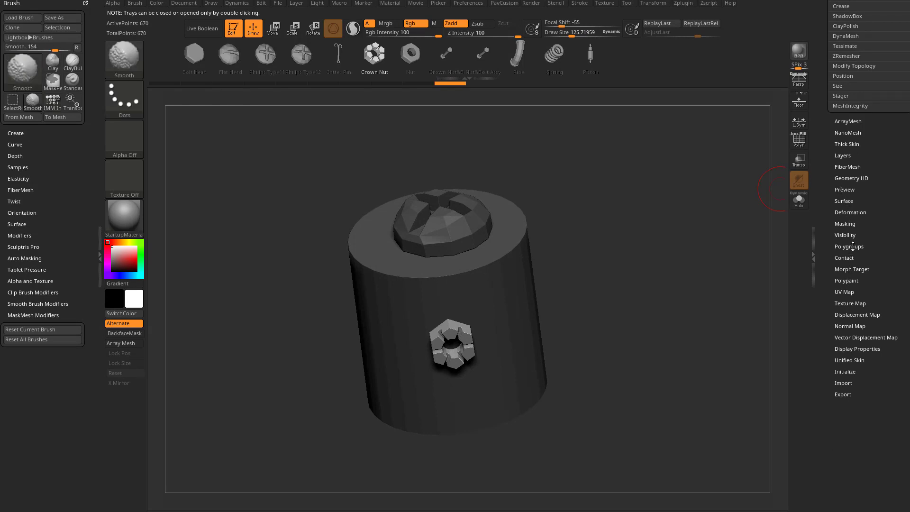
click(849, 246)
click(845, 224)
scroll(846, 272, down, 5)
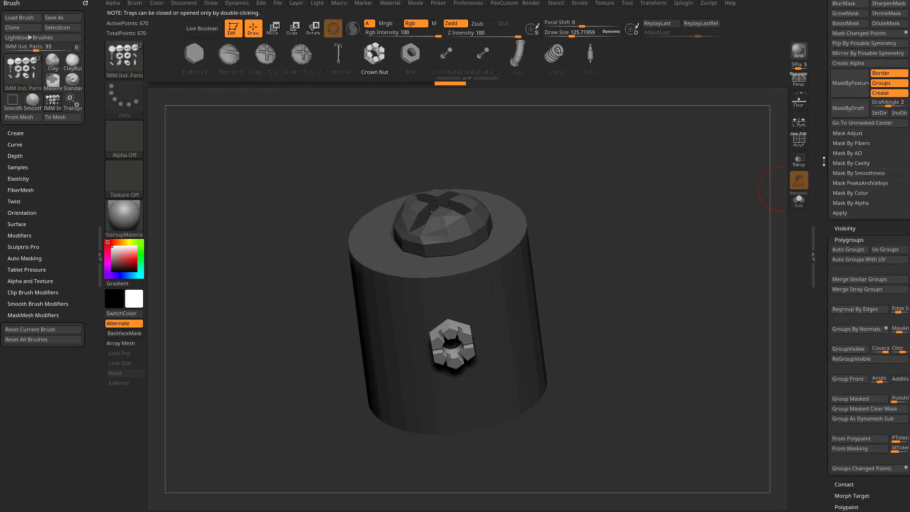
click(847, 450)
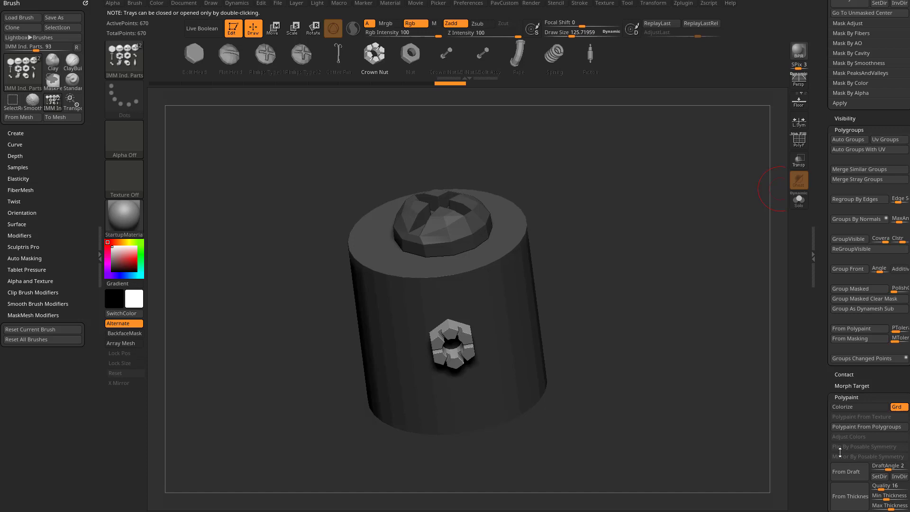
scroll(813, 231, down, 2)
drag(822, 170, 832, 283)
scroll(848, 275, up, 10)
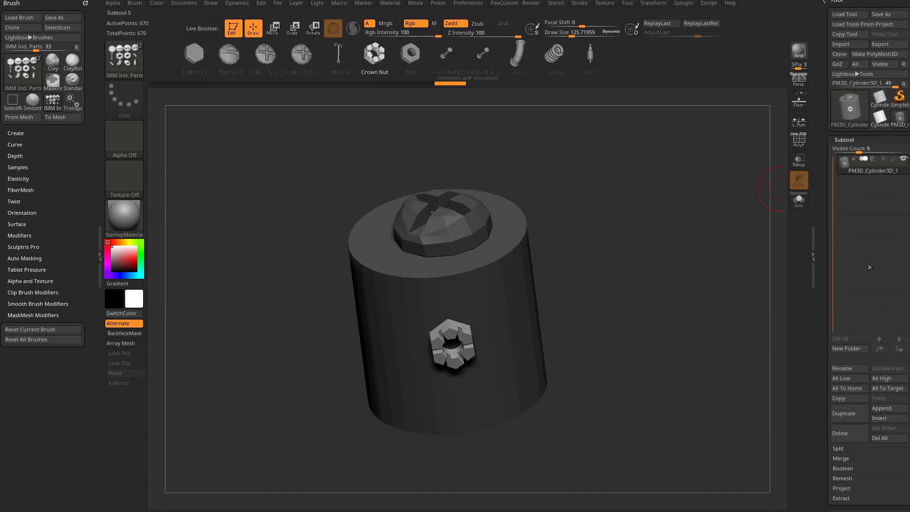
scroll(811, 256, down, 12)
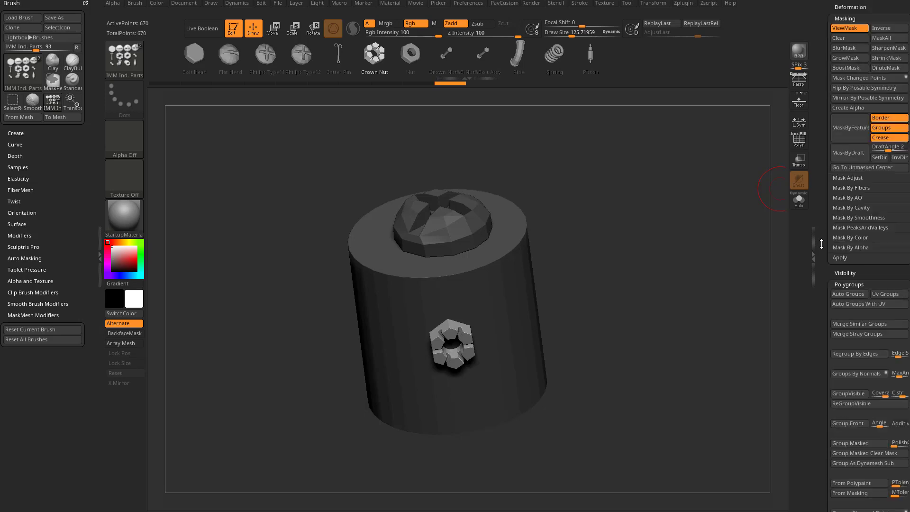
scroll(818, 244, down, 15)
scroll(820, 269, up, 15)
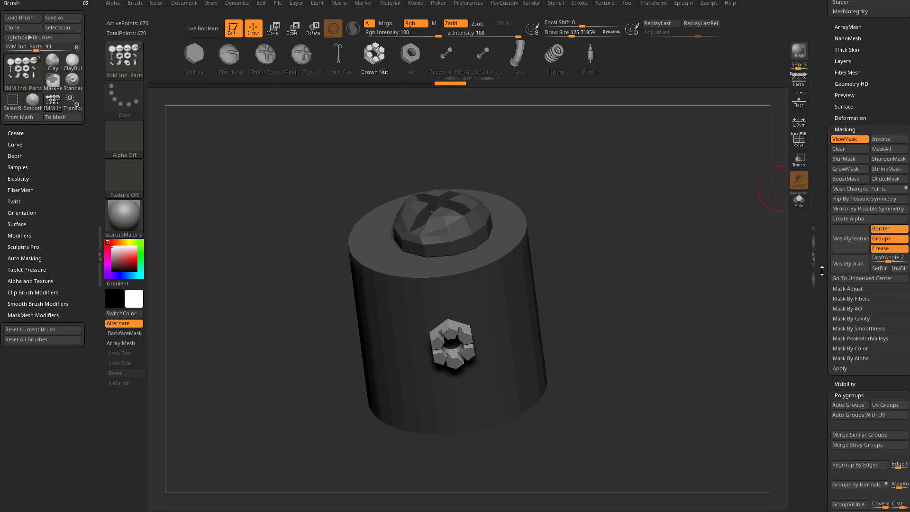
scroll(825, 261, up, 10)
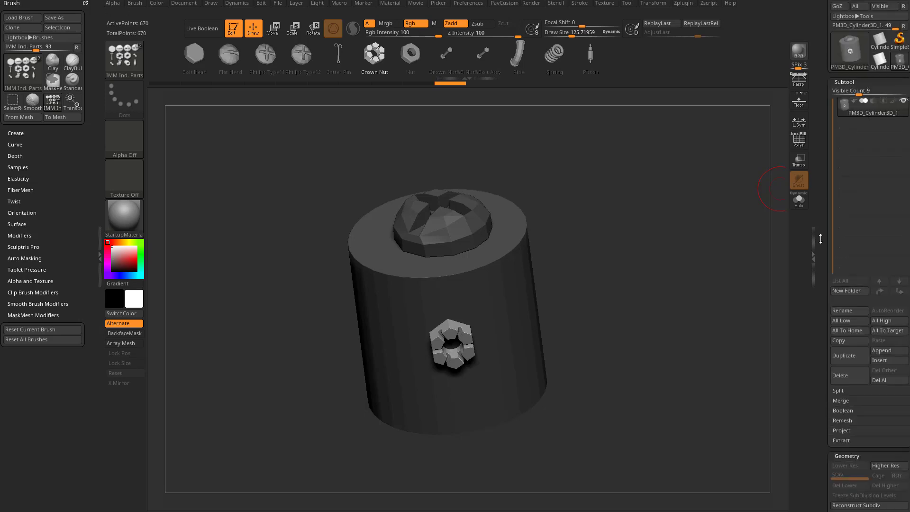
scroll(817, 253, down, 1)
scroll(829, 304, down, 10)
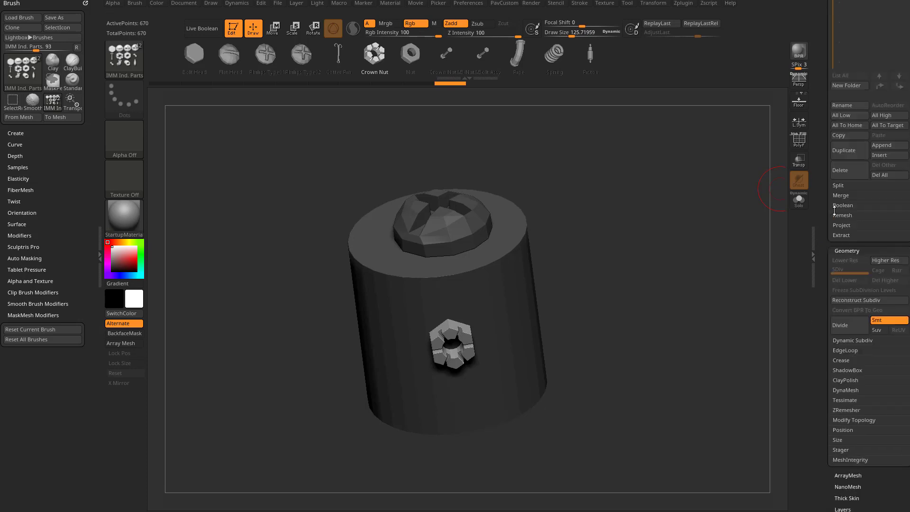
scroll(819, 230, up, 10)
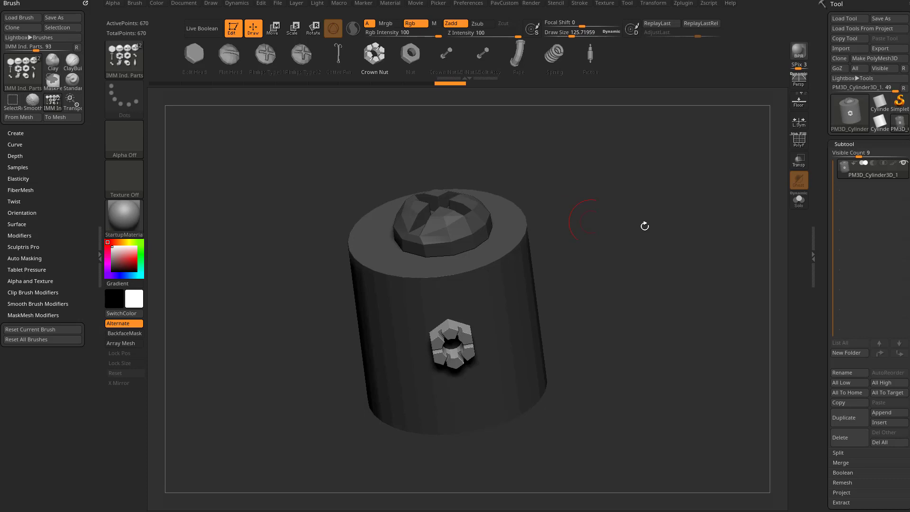
Look through the file formats available for exporting the cylinder mesh, including OBJ, FBX, STL and VRML
ctrl+drag(644, 225, 682, 235)
ctrl+right_drag(683, 235, 672, 217)
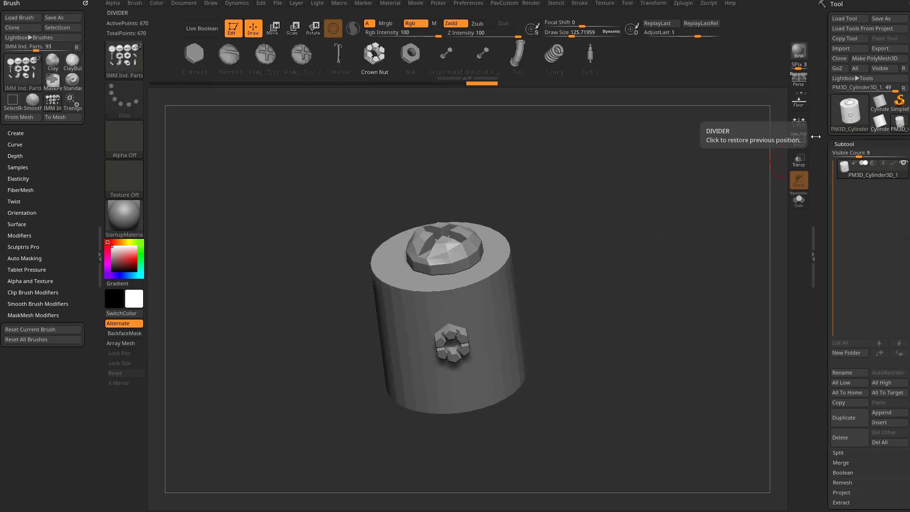
click(889, 48)
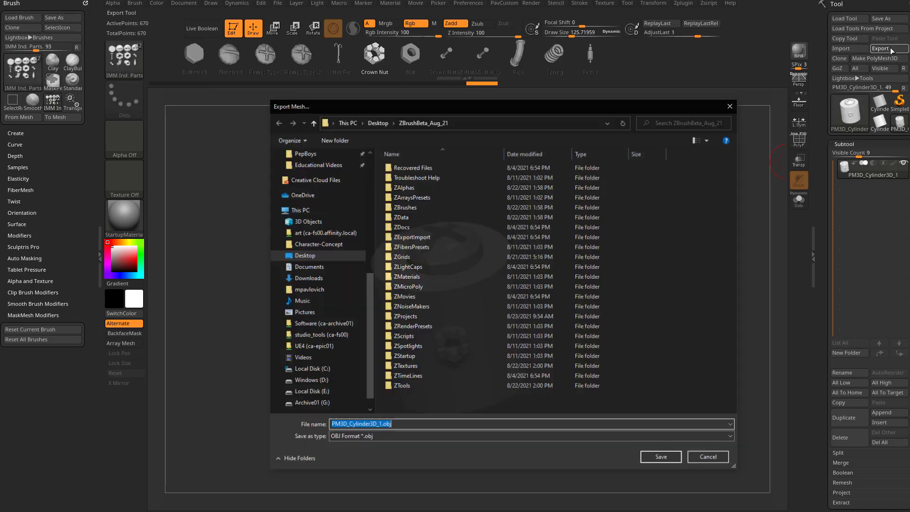
click(419, 438)
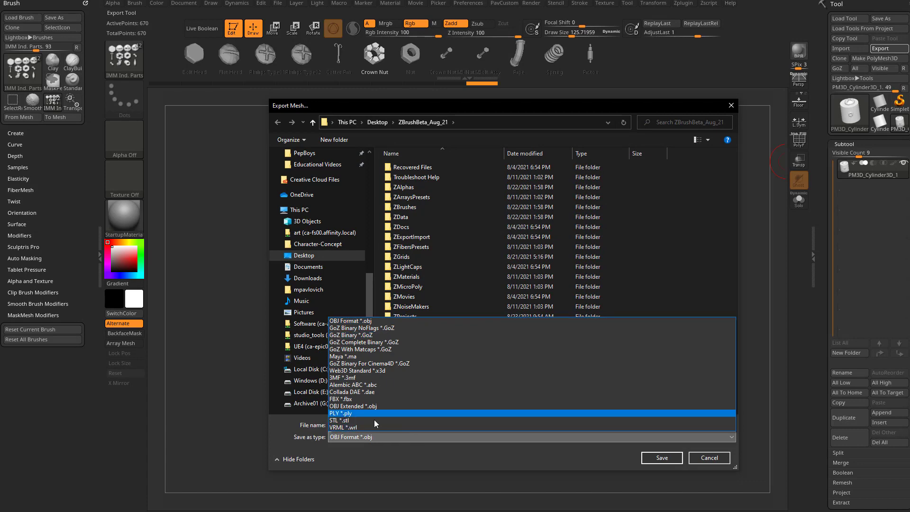
click(384, 426)
click(651, 458)
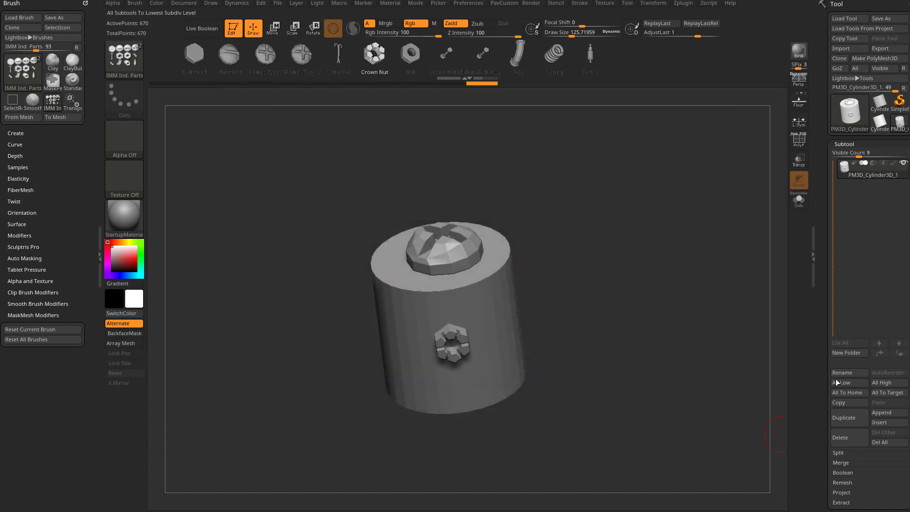
Review the tool's Export scale and X, Y and Z offset settings
drag(822, 367, 808, 182)
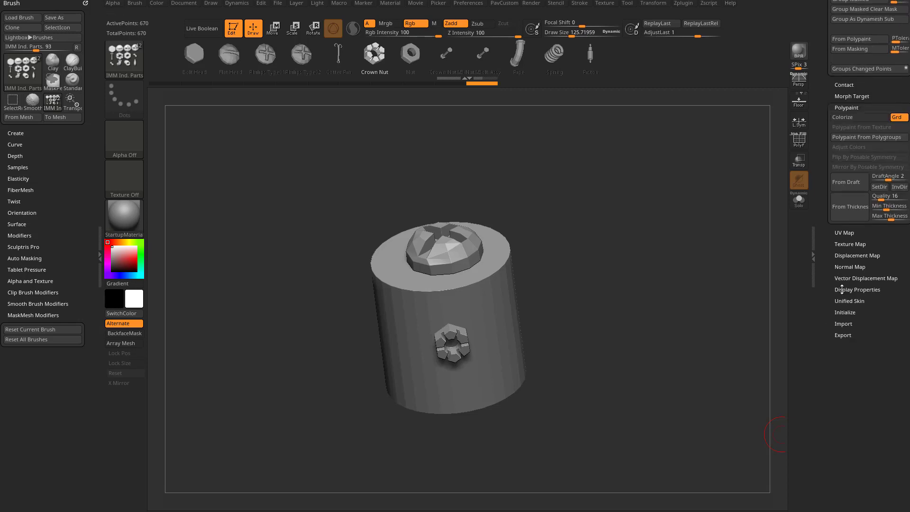
shift+click(842, 335)
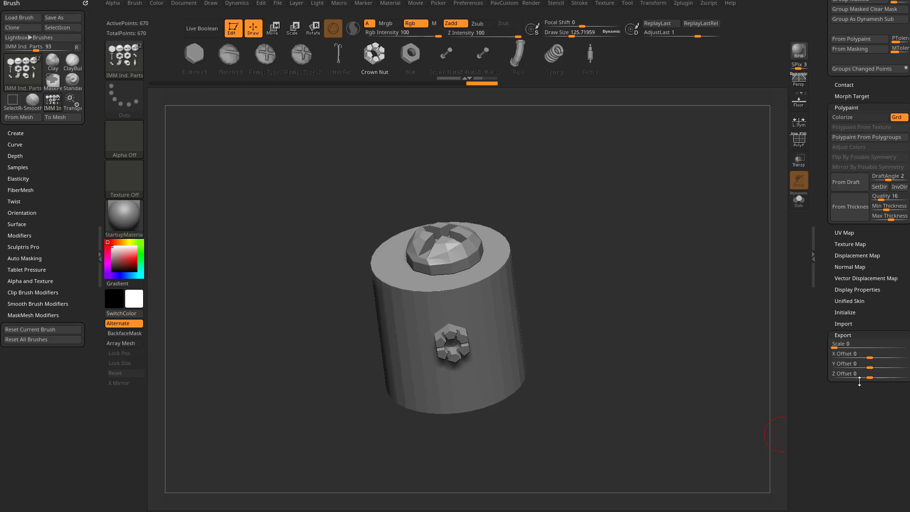
drag(823, 274, 835, 462)
Duplicate the PM3D_Cylinder3D_1 subtool four times
click(855, 356)
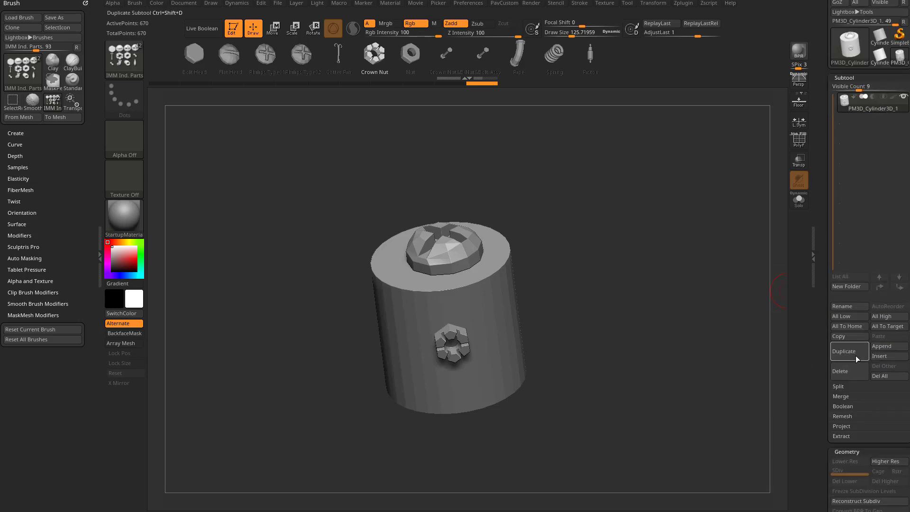
click(855, 356)
click(855, 356)
click(855, 356)
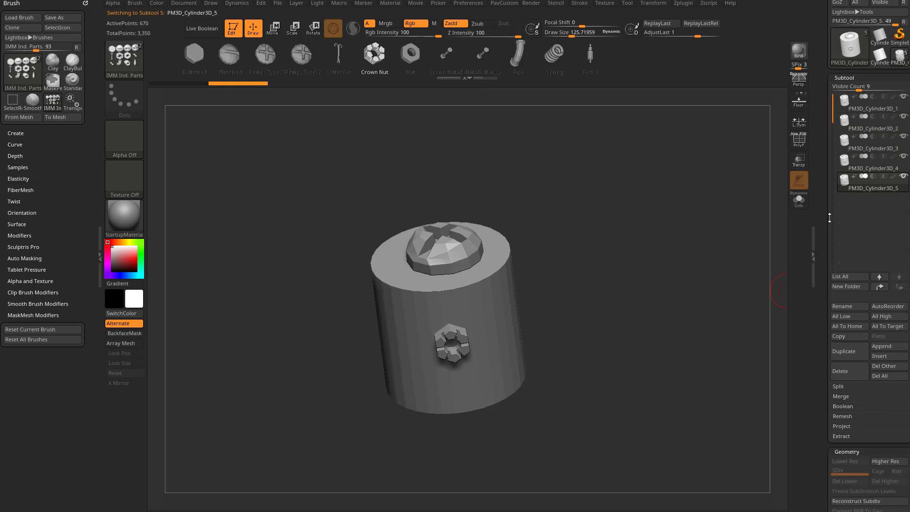
Select the second and third cylinder subtools in turn and check the tool's Export settings
click(864, 116)
click(863, 137)
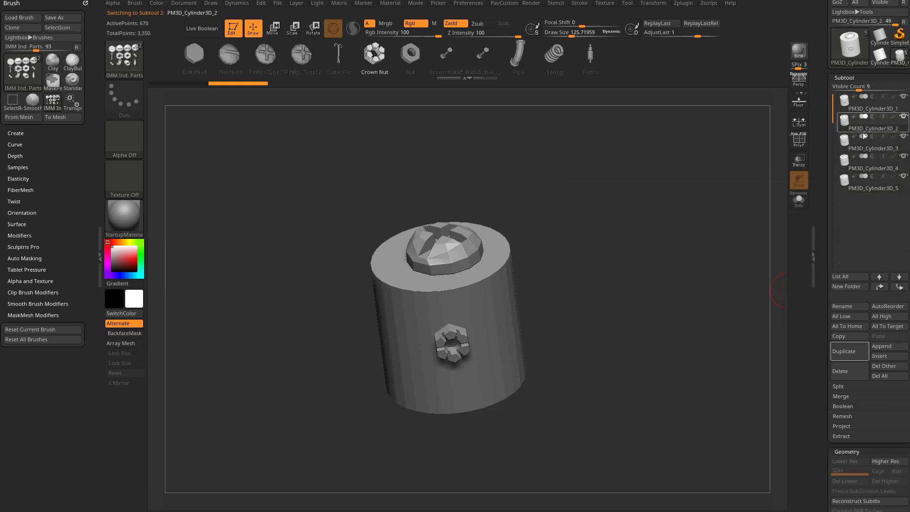
drag(824, 280, 824, 100)
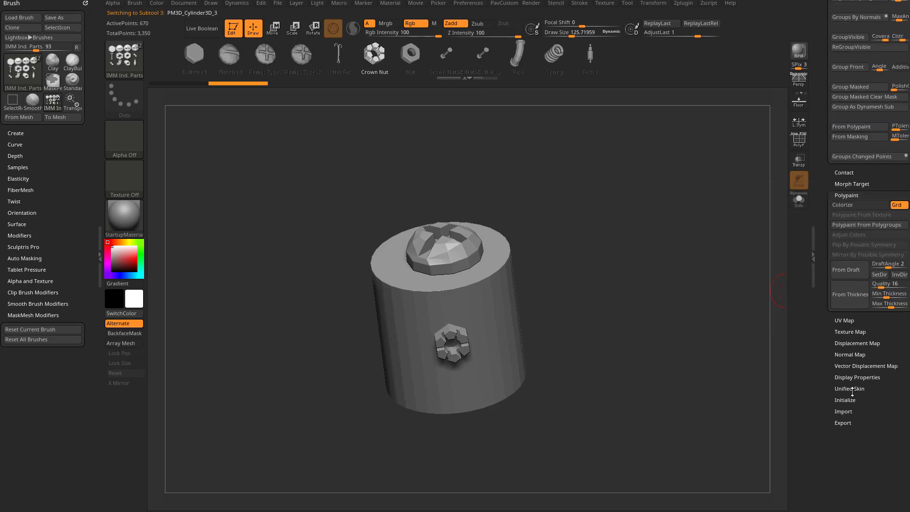
click(833, 423)
drag(824, 306, 838, 474)
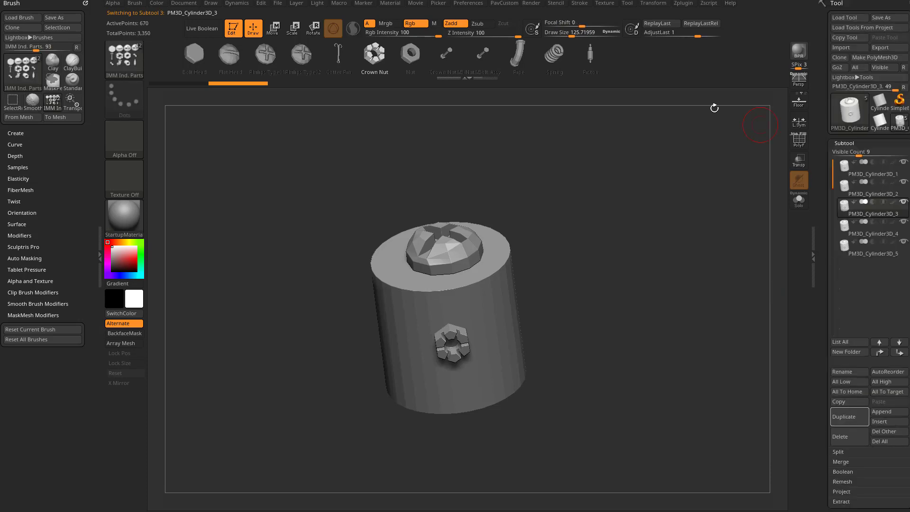
Examine the ImportExport preferences for mesh export, including the Qud, Tri, Mrg and Grp options
click(466, 3)
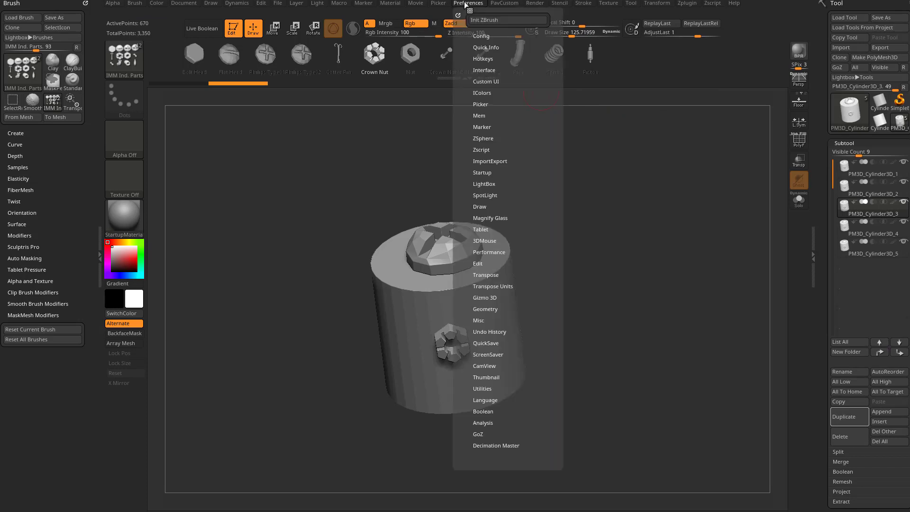
click(483, 161)
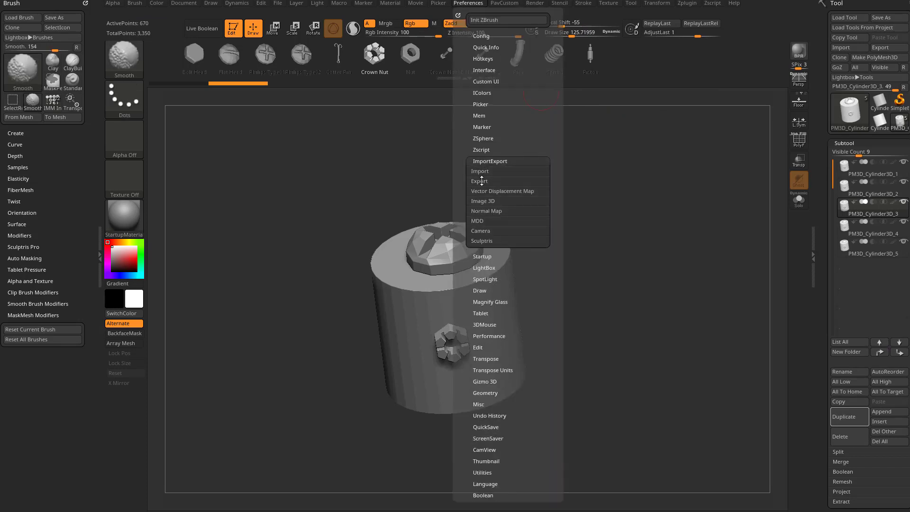
click(481, 181)
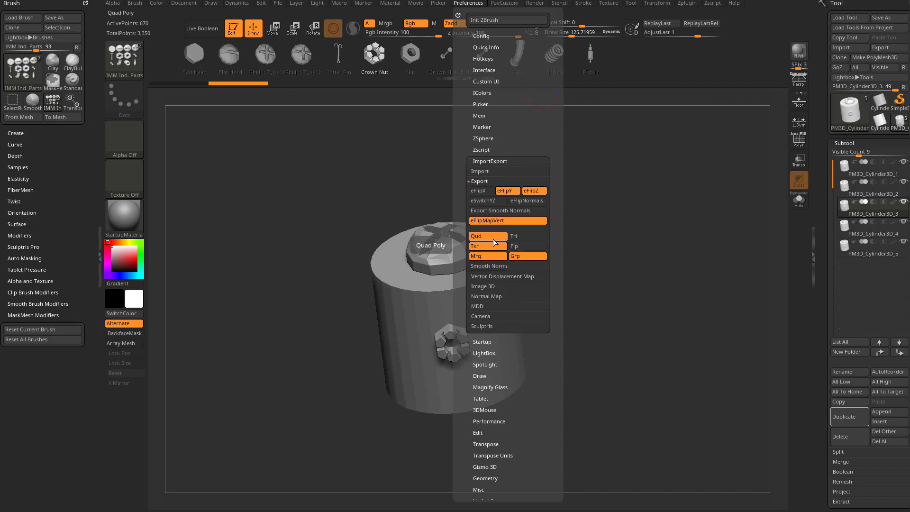
click(524, 257)
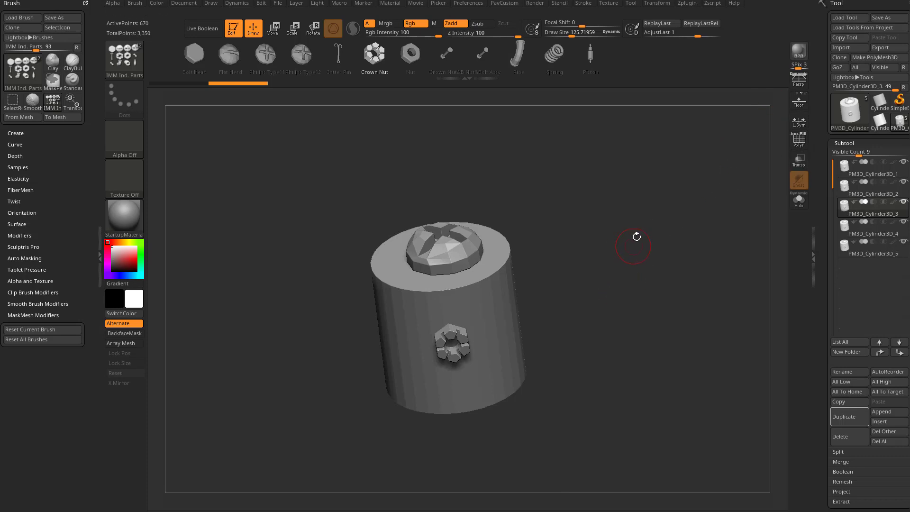
Display the polyframe with polygroup colours on the cylinder and change the material to SkinShade4
key(shift+f)
drag(676, 215, 694, 228)
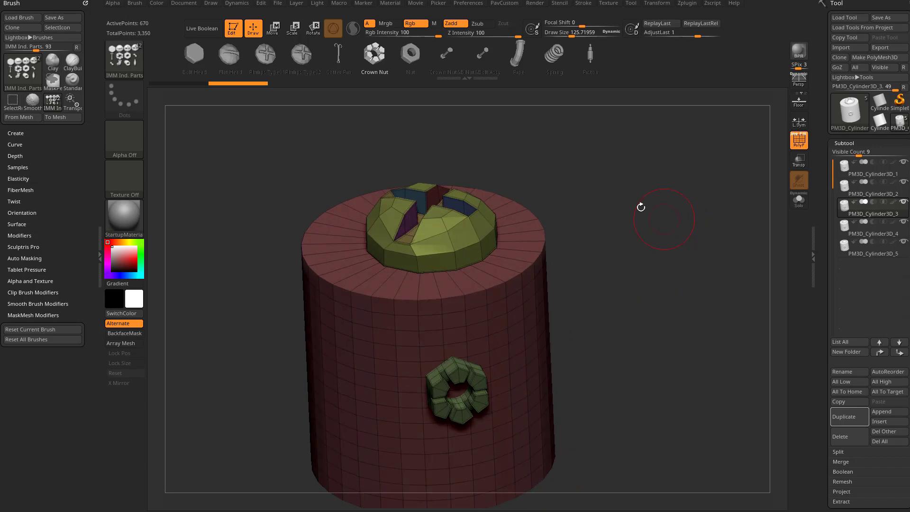
drag(641, 207, 630, 221)
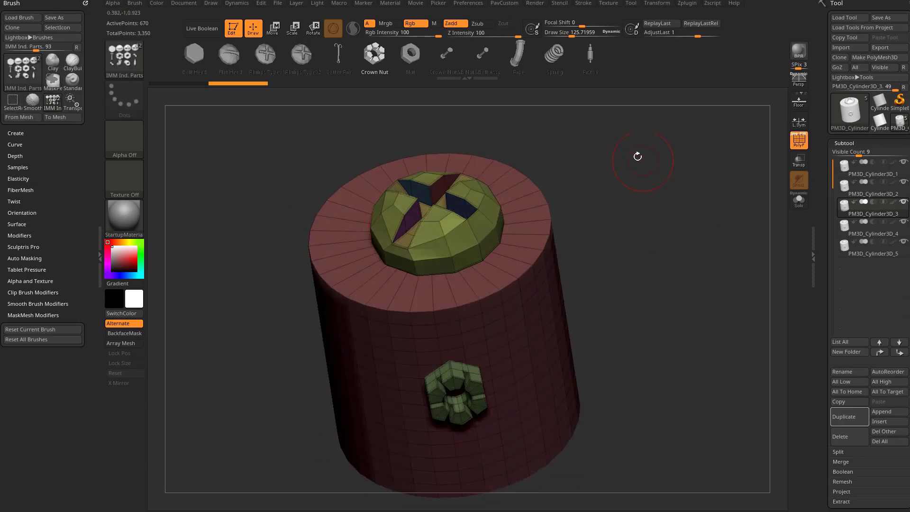
click(118, 226)
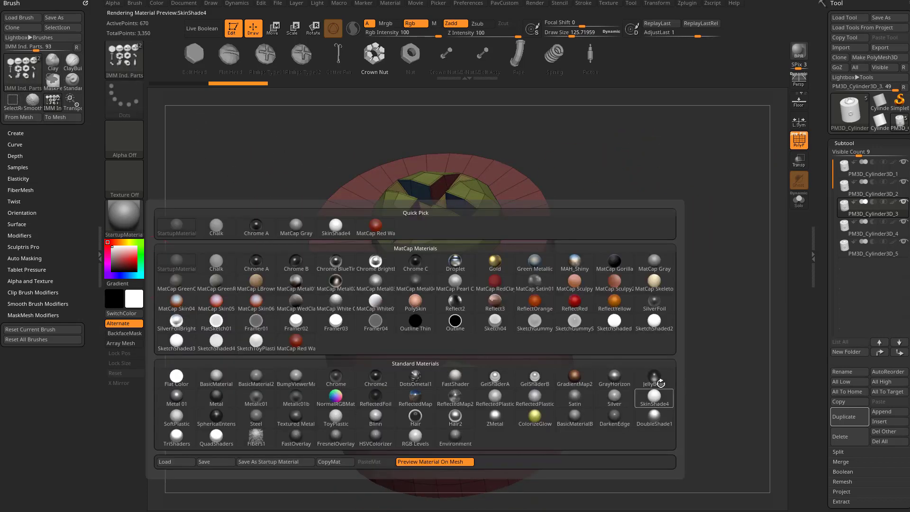
click(654, 398)
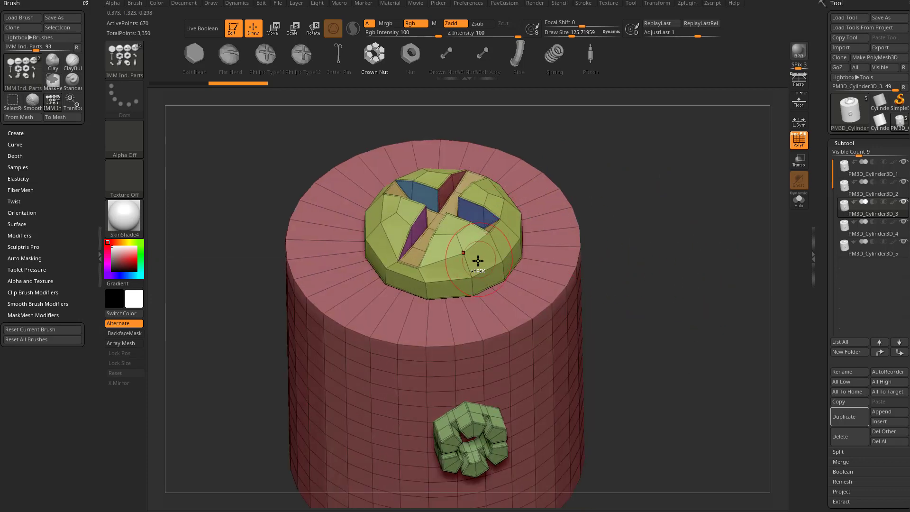
Isolate the green polygroup of the screw head on the end cap and show the whole mesh again
ctrl+shift+click(462, 253)
alt+drag(682, 222, 671, 206)
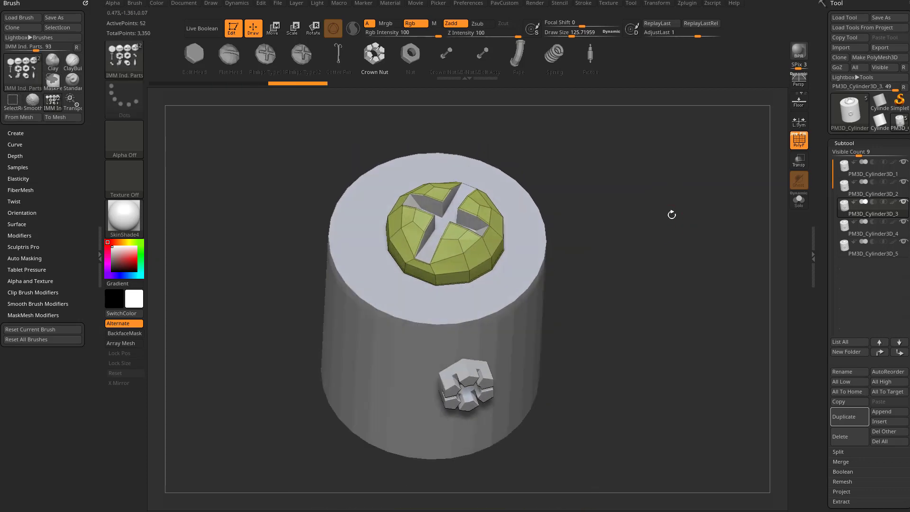
ctrl+shift+click(673, 213)
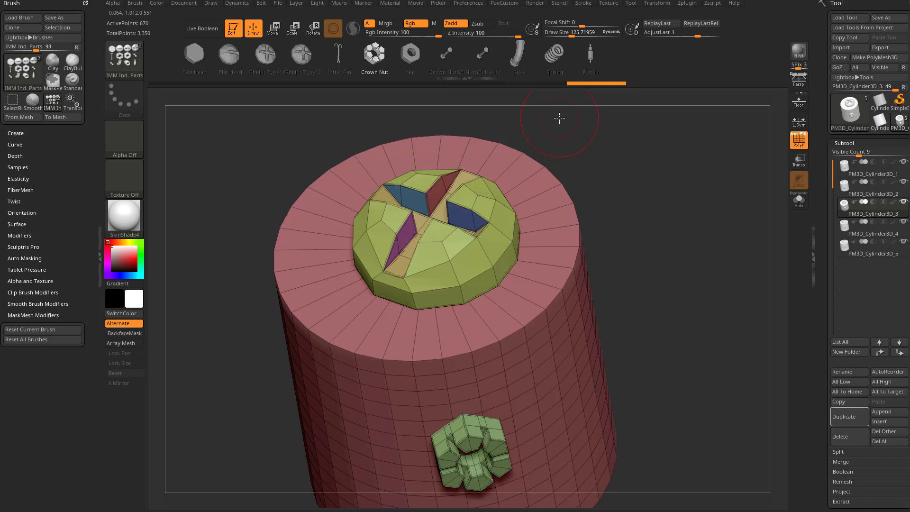
Delete the duplicate cylinder subtools, accepting the non-undoable operation, so only PM3D_Cylinder3D_1 is kept
click(869, 195)
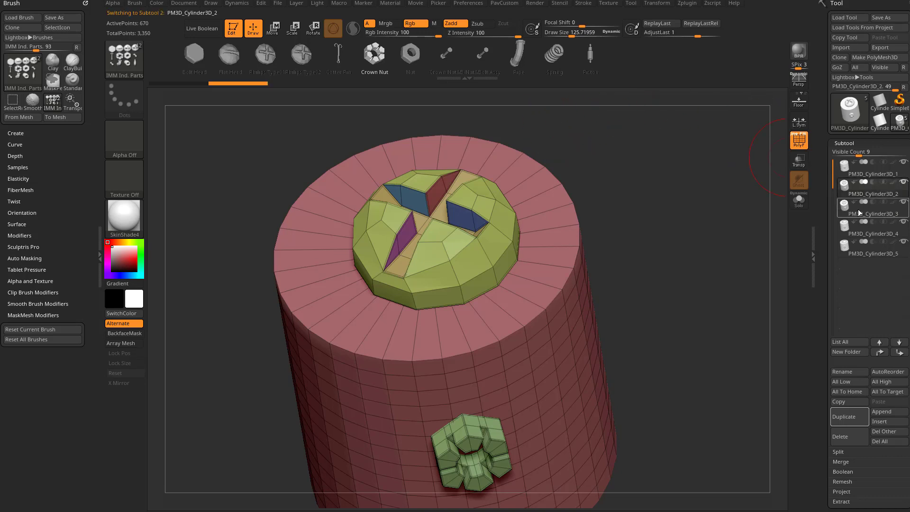
click(845, 436)
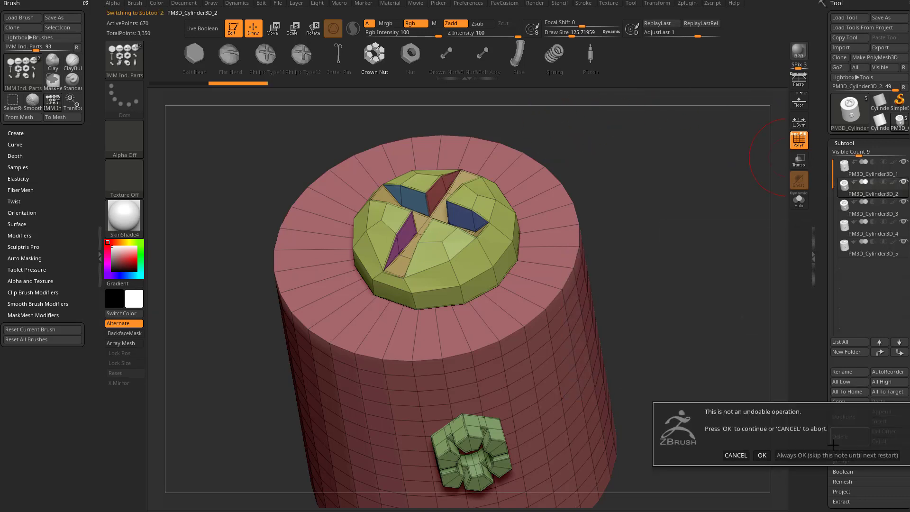
click(825, 454)
click(845, 438)
click(845, 438)
click(845, 438)
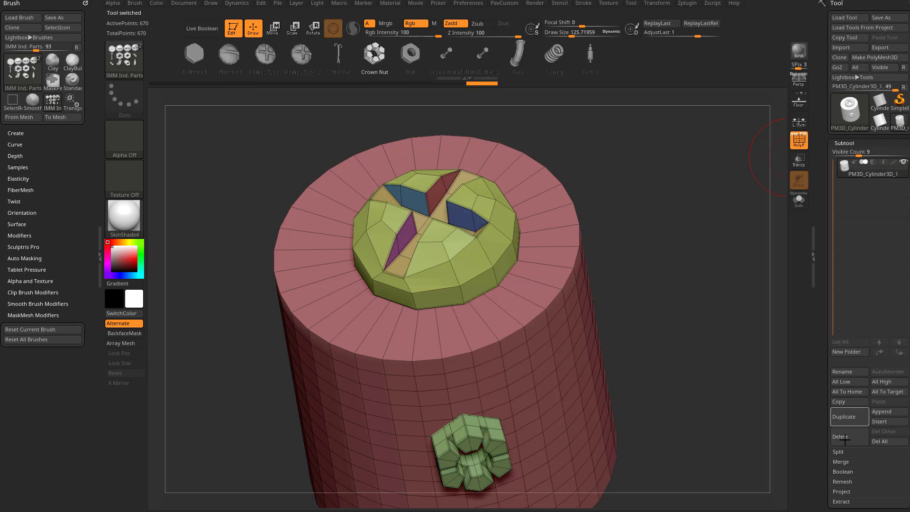
Isolate the screw head's green polygroup and grow the visibility to the entire screw head
drag(619, 166, 576, 208)
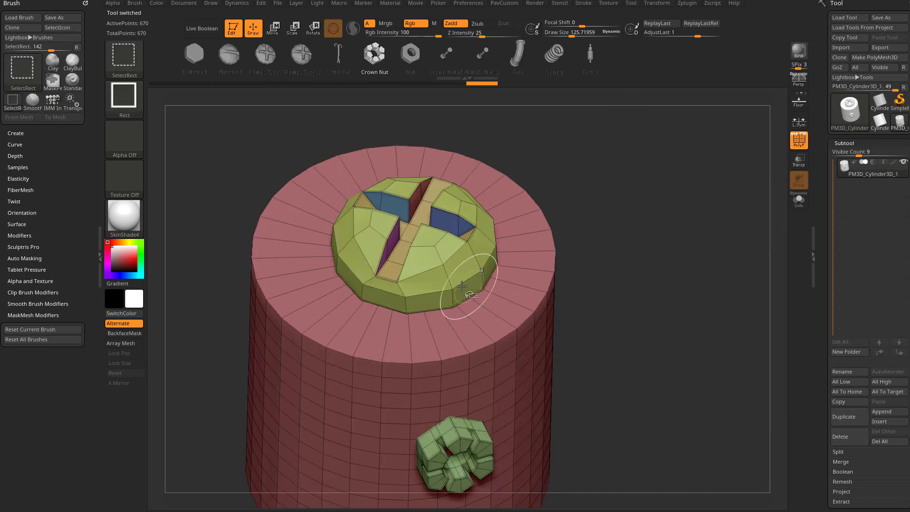
ctrl+shift+click(436, 304)
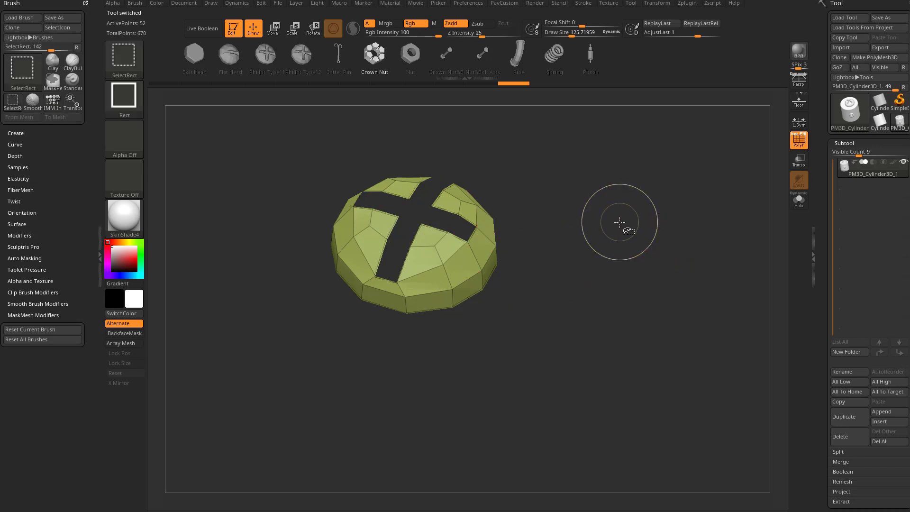
key(ctrl+shift+a)
Collapse the expanded tool sections, open the Visibility options and unhide the whole mesh
drag(821, 286, 833, 120)
shift+click(844, 38)
shift+click(844, 61)
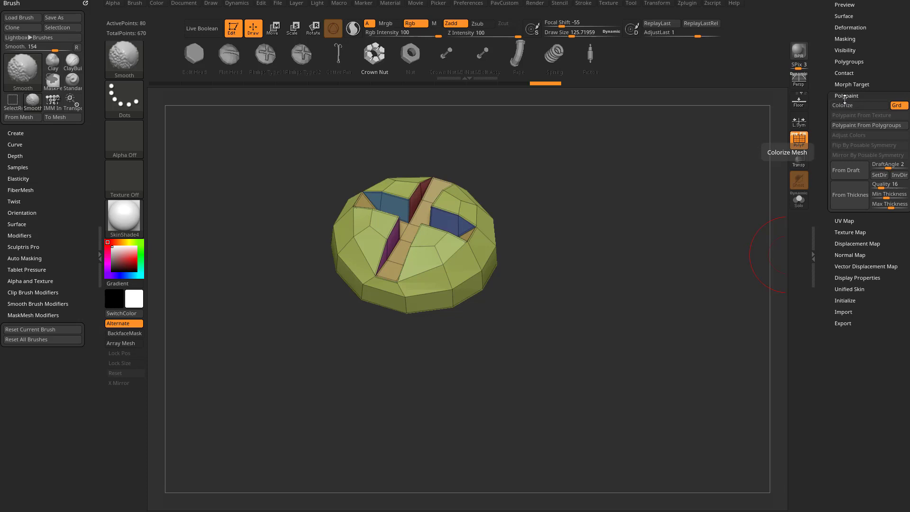
click(846, 95)
click(845, 51)
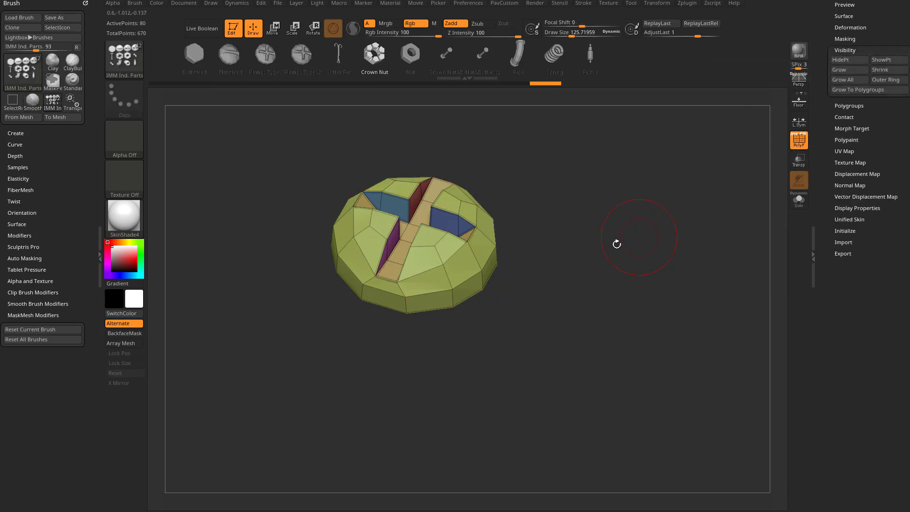
drag(626, 233, 642, 244)
ctrl+shift+click(642, 244)
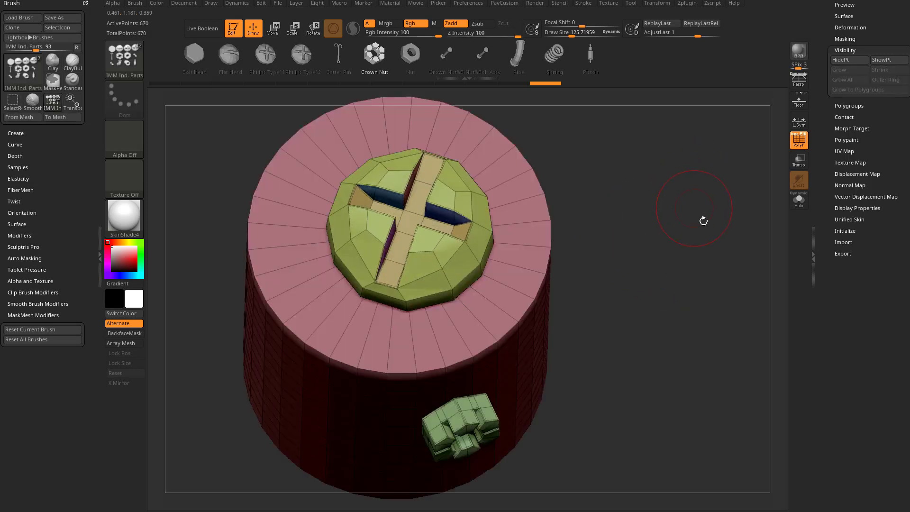
Show only the screw head and the cylinder's upper three rows of polygons from a side view using SelectRect
drag(700, 217, 711, 245)
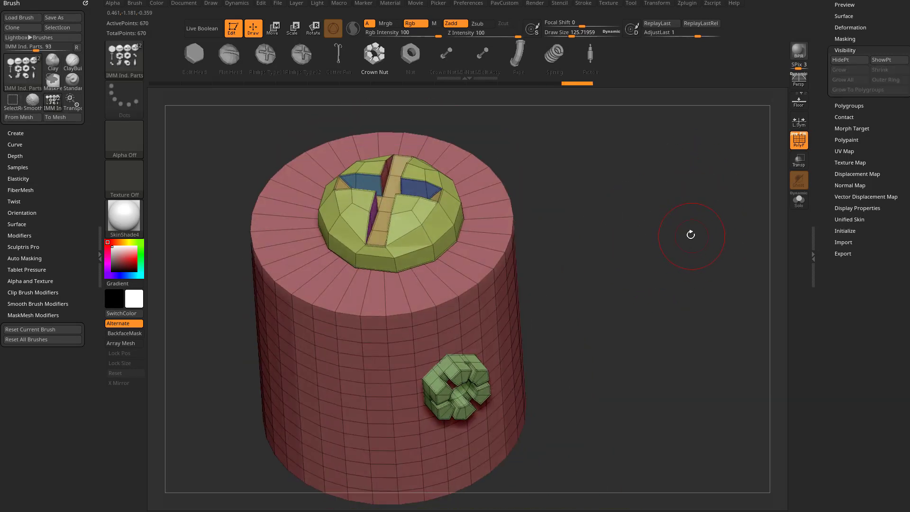
drag(647, 220, 573, 283)
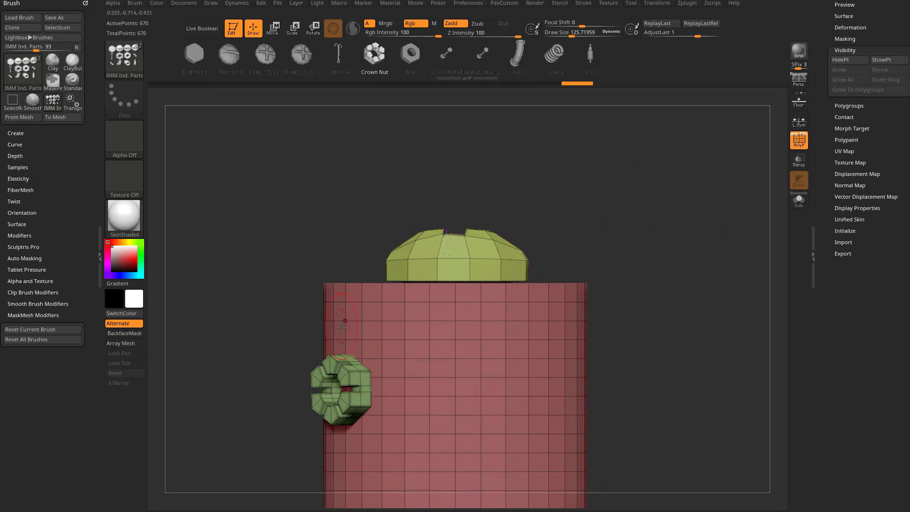
key(ctrl+shift)
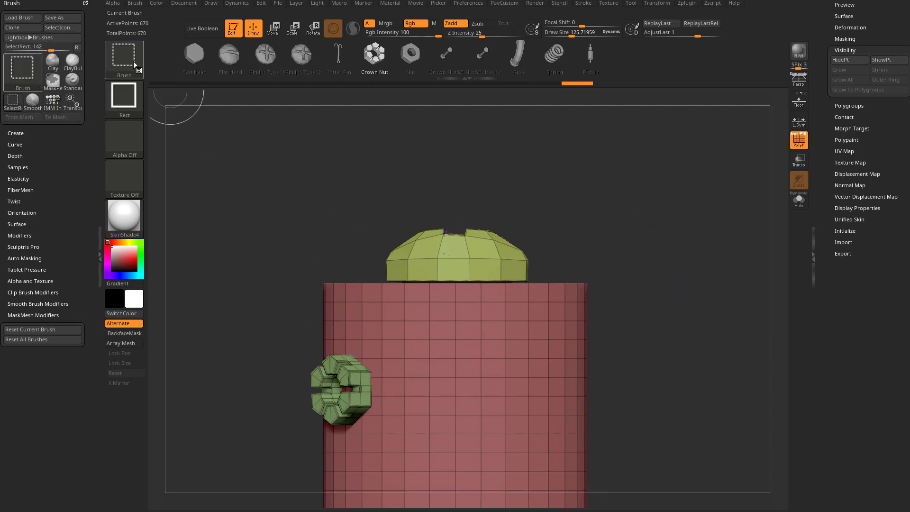
ctrl+shift+drag(330, 205, 695, 331)
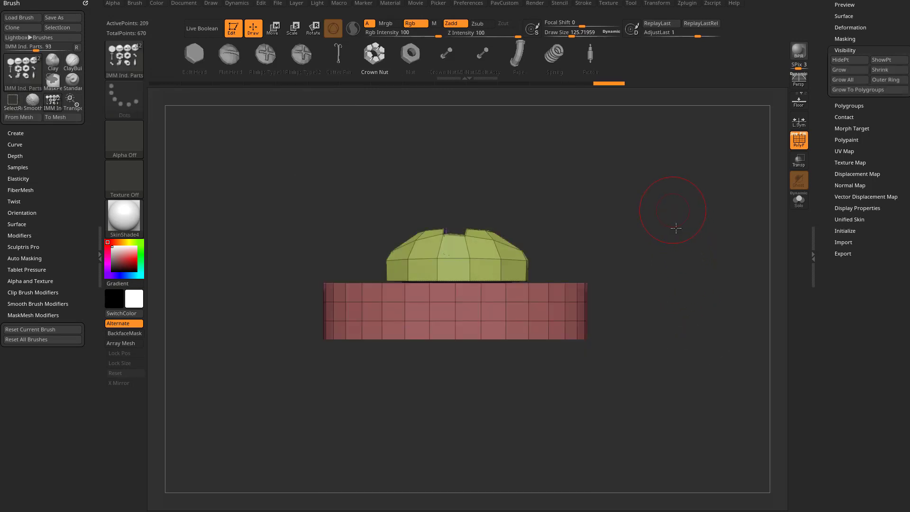
Collapse the Visibility options and open the Polygroups options for the partially hidden cylinder
drag(676, 228, 718, 241)
shift+click(844, 50)
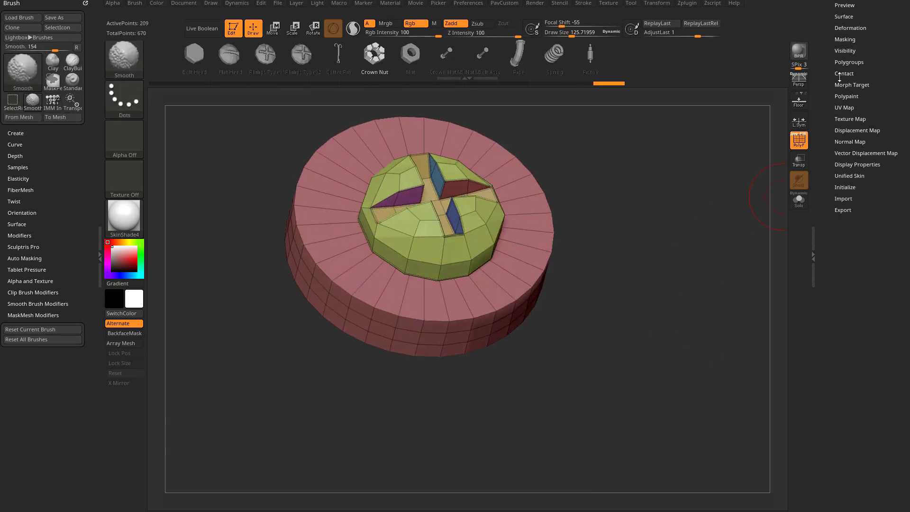
click(846, 62)
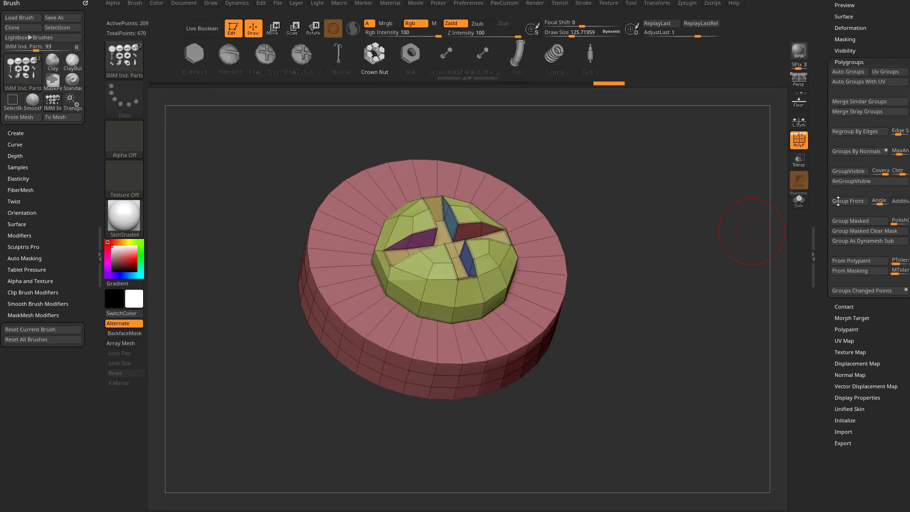
Assign new polygroups to the visible screw head and cylinder rows with ReGroupVisible, and check the head with the cylinder section hidden
click(847, 184)
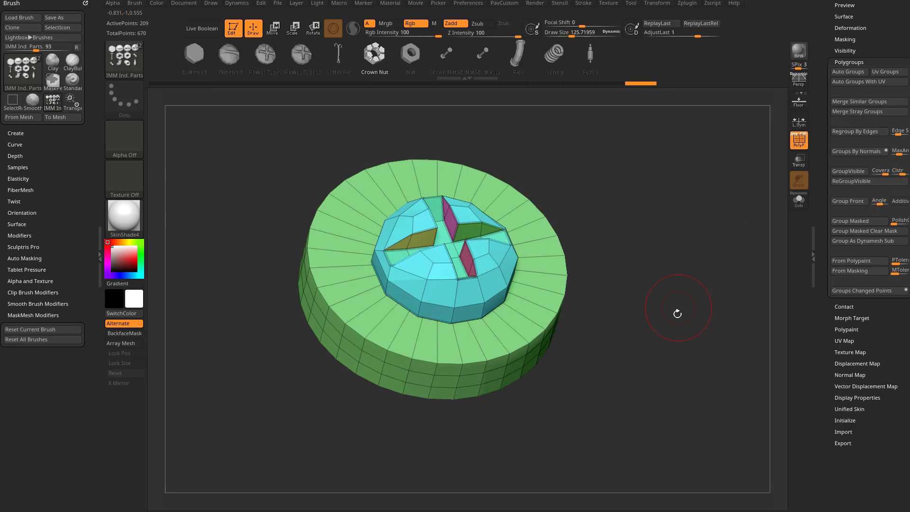
drag(677, 314, 561, 329)
ctrl+shift+click(530, 346)
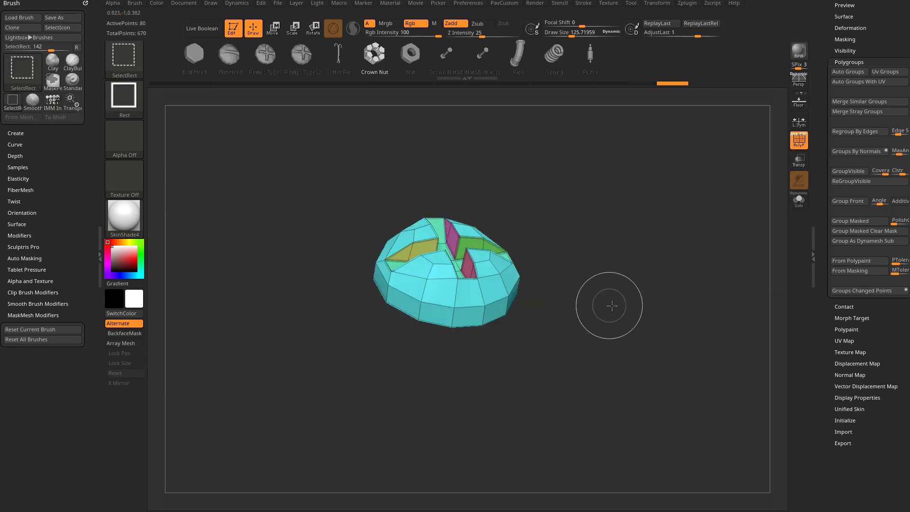
ctrl+shift+click(635, 295)
Isolate the green polygroup around the cylinder's upper end and unhide the whole mesh
drag(677, 245, 548, 346)
ctrl+shift+click(543, 339)
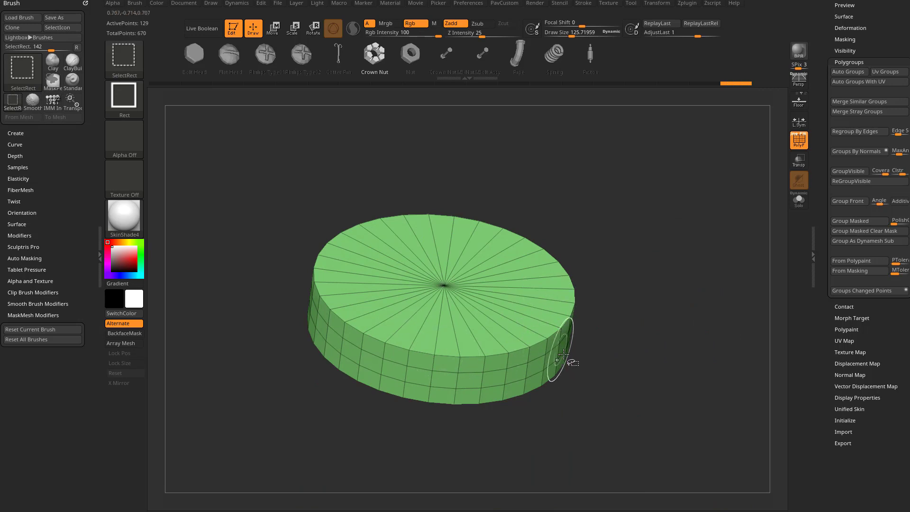
ctrl+shift+click(612, 319)
mouse_move(678, 245)
alt+mouse_down()
mouse_move(686, 243)
mouse_move(659, 270)
alt+mouse_up()
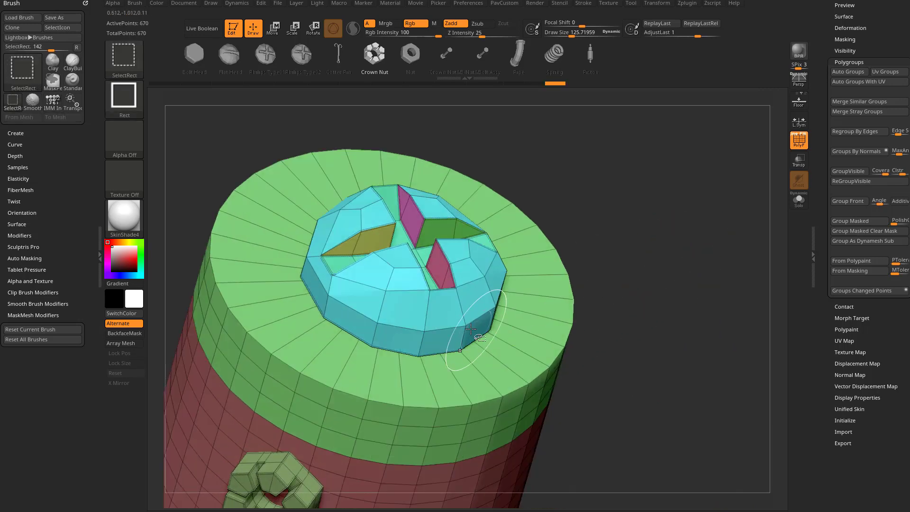
Isolate the screw head's cyan polygroup, grow the visibility to the entire head, inspect it and unhide the whole mesh
ctrl+shift+click(470, 333)
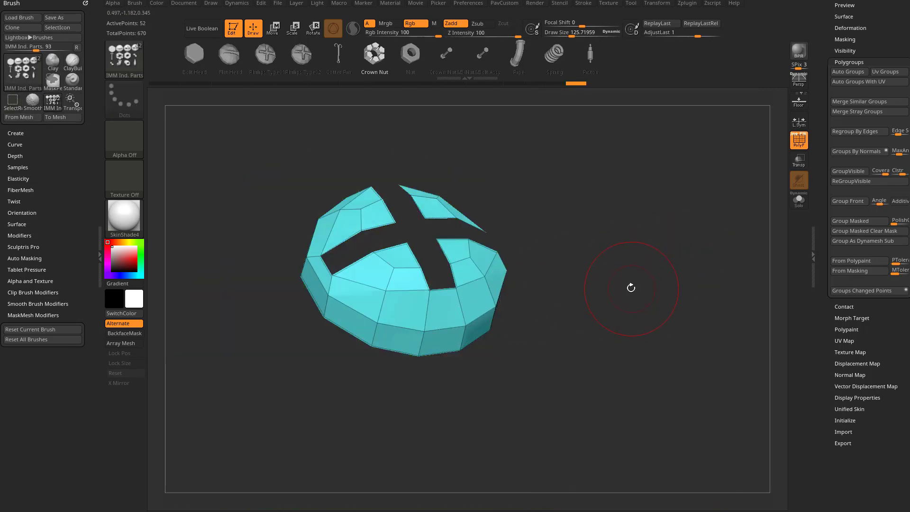
ctrl+shift+click(647, 241)
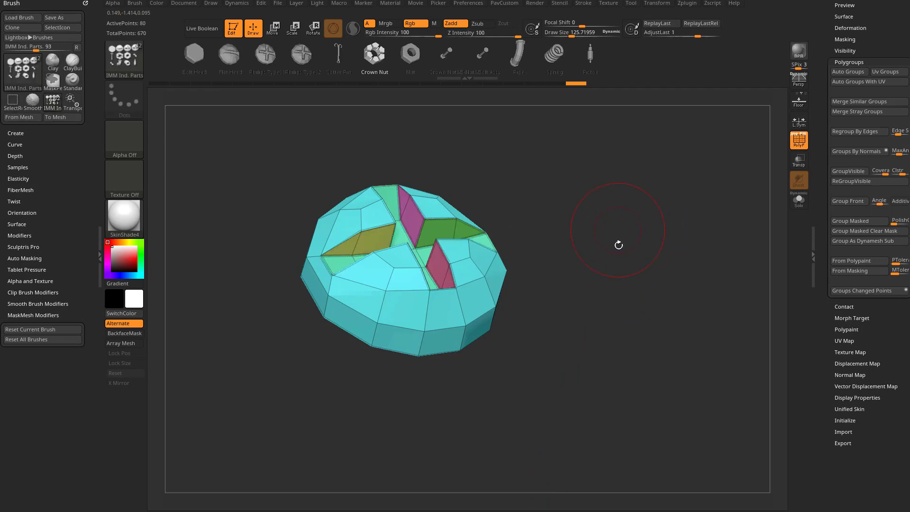
drag(624, 290, 650, 157)
drag(563, 204, 535, 384)
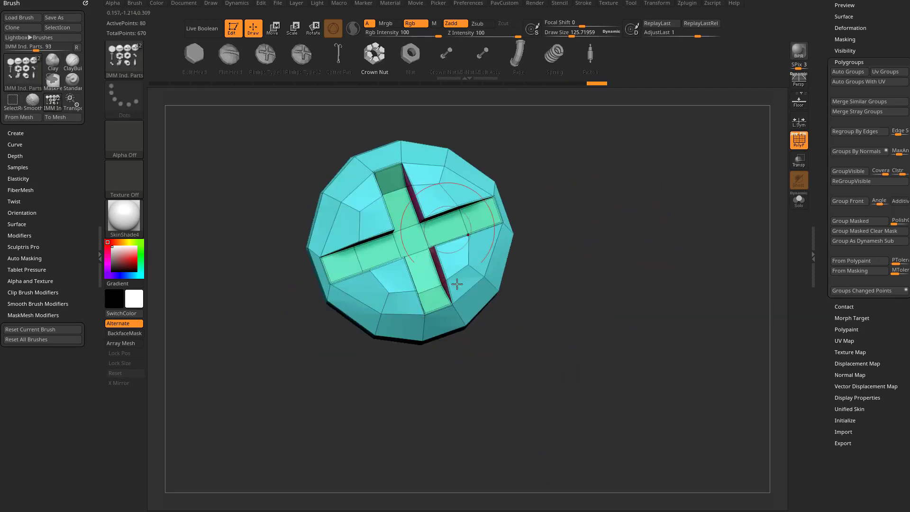
mouse_move(687, 246)
mouse_down()
mouse_move(622, 258)
mouse_move(689, 224)
mouse_move(682, 260)
mouse_up()
ctrl+shift+click(682, 228)
key(w)
key(q)
mouse_move(670, 213)
alt+mouse_down()
mouse_move(676, 262)
mouse_move(696, 199)
alt+mouse_up()
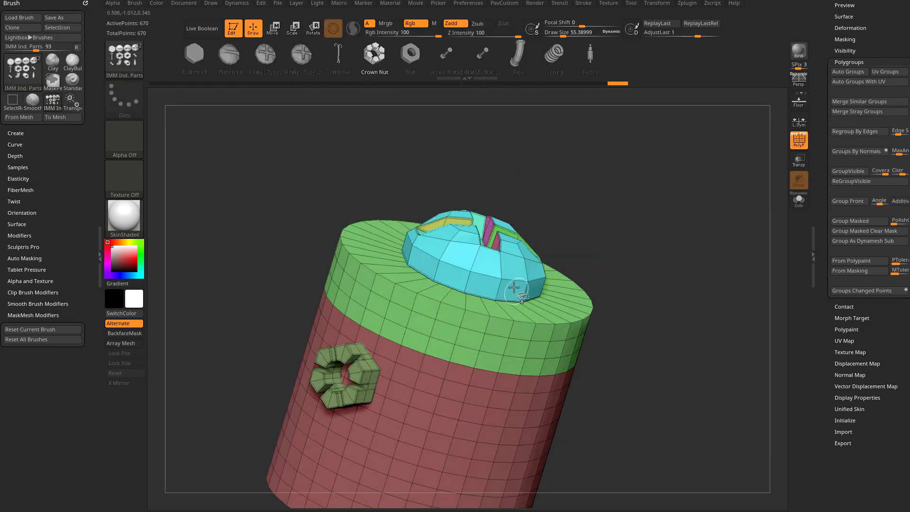
Isolate and mask the entire screw head, unhide the whole mesh and invert the mask so only the head stays unmasked
ctrl+shift+click(515, 287)
key(f)
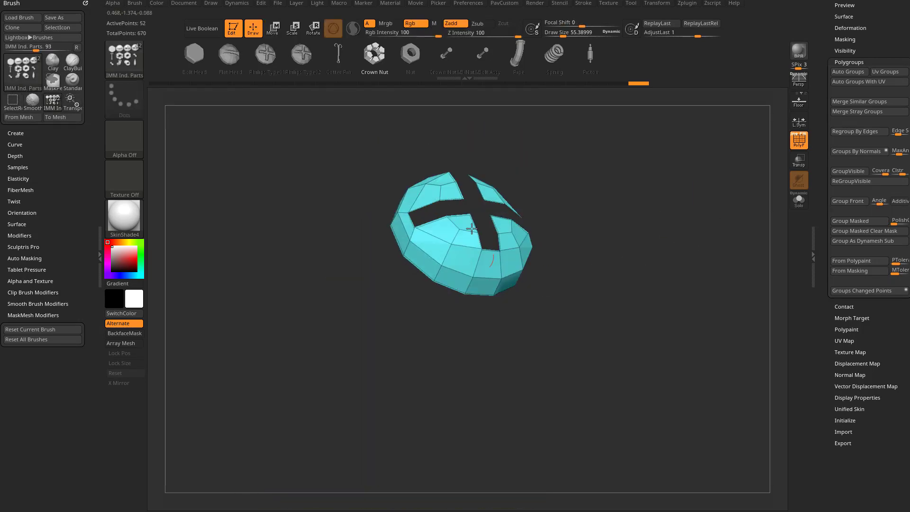
alt+drag(631, 189, 614, 245)
key(ctrl+shift)
ctrl+shift+click(598, 223)
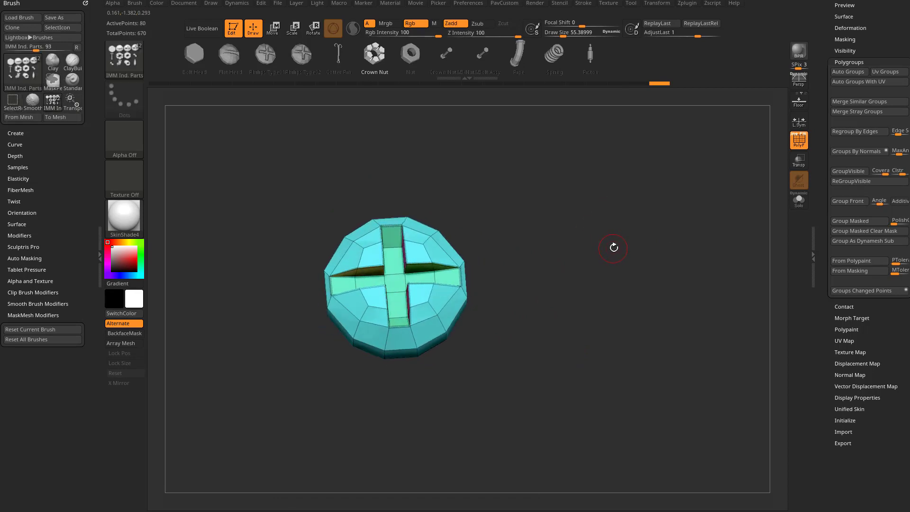
key(ctrl)
ctrl+click(613, 242)
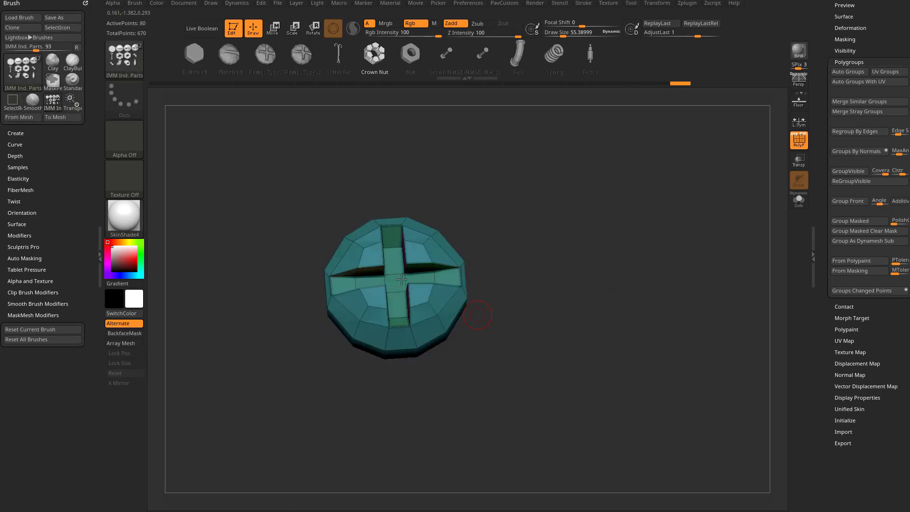
ctrl+shift+click(649, 246)
ctrl+click(680, 256)
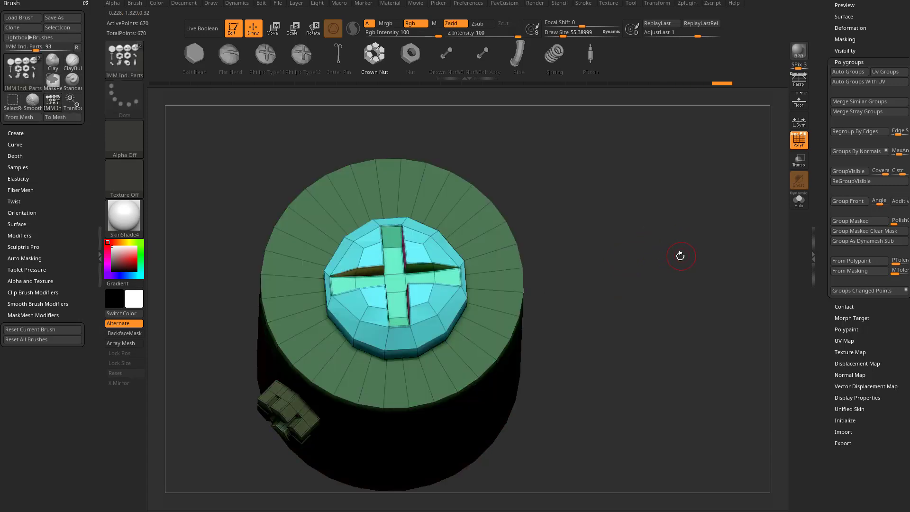
Reset the Gizmo's orientation and centre it on the unmasked screw head in Move mode
key(w)
alt+drag(676, 255, 643, 258)
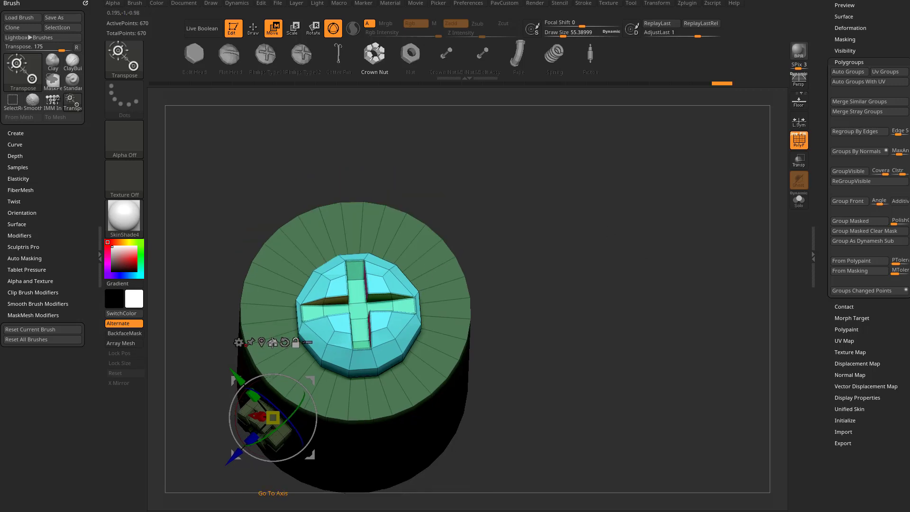
click(285, 343)
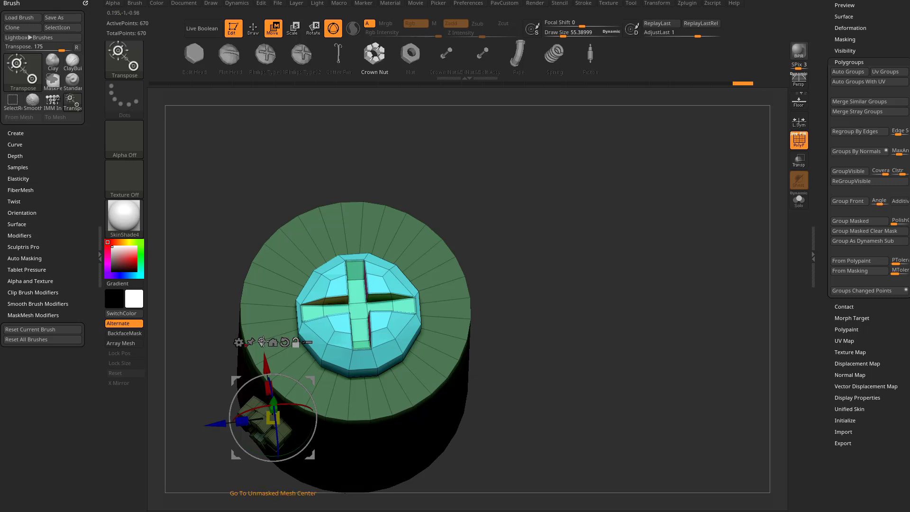
click(262, 342)
click(382, 235)
mouse_move(521, 237)
mouse_down()
mouse_move(533, 231)
mouse_move(513, 252)
mouse_up()
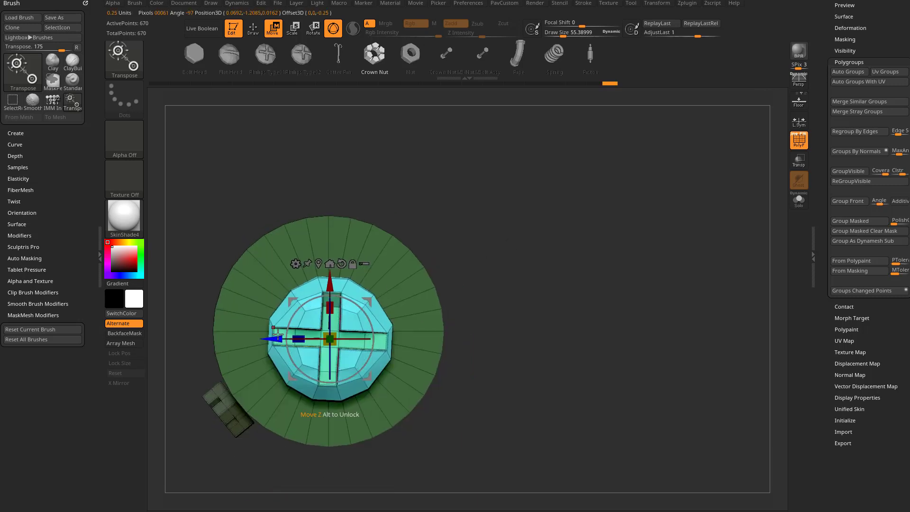
Duplicate the unmasked screw head along the Gizmo's Z axis and repeat the copy twice to form a row of four heads
ctrl+drag(274, 338, 404, 351)
key(1)
key(1)
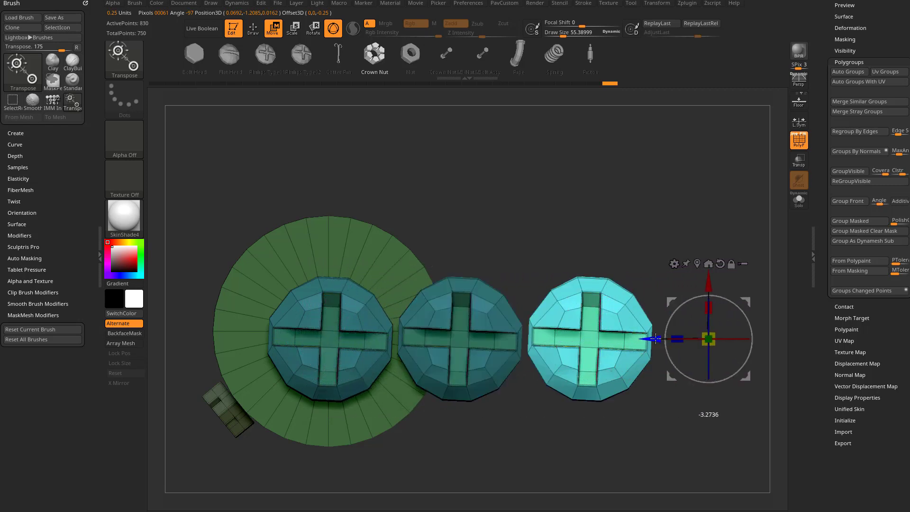
Return to Draw mode and clear the mask from the model
key(q)
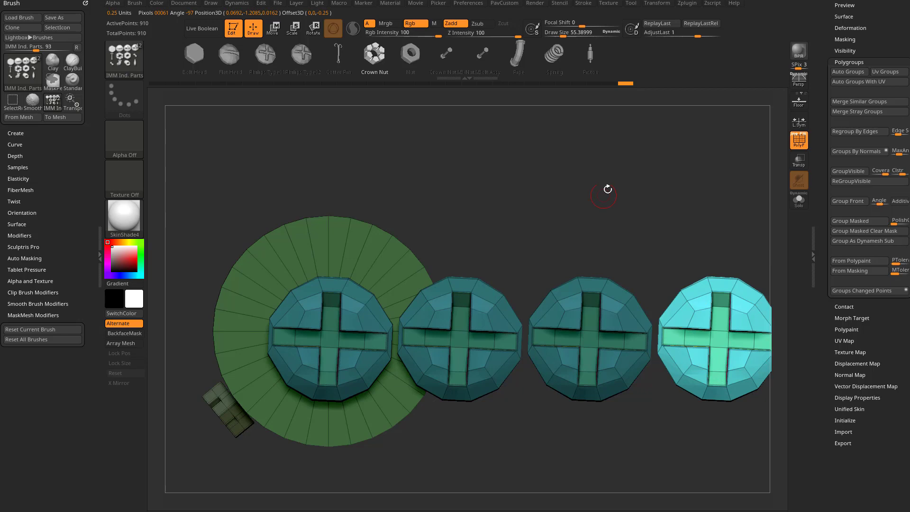
mouse_move(607, 189)
ctrl+right_down()
mouse_move(625, 214)
mouse_move(624, 185)
ctrl+right_up()
ctrl+drag(624, 191, 692, 234)
Isolate the cyan polygroup on the four screw heads and unhide the whole mesh
alt+right_drag(660, 350, 566, 328)
drag(605, 311, 645, 309)
drag(431, 378, 489, 234)
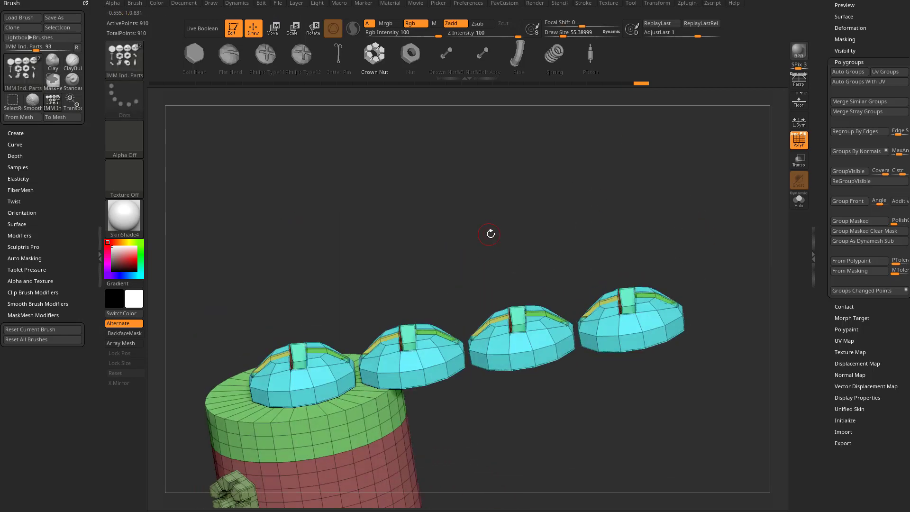
mouse_move(506, 269)
mouse_down()
mouse_move(678, 233)
mouse_move(657, 211)
mouse_up()
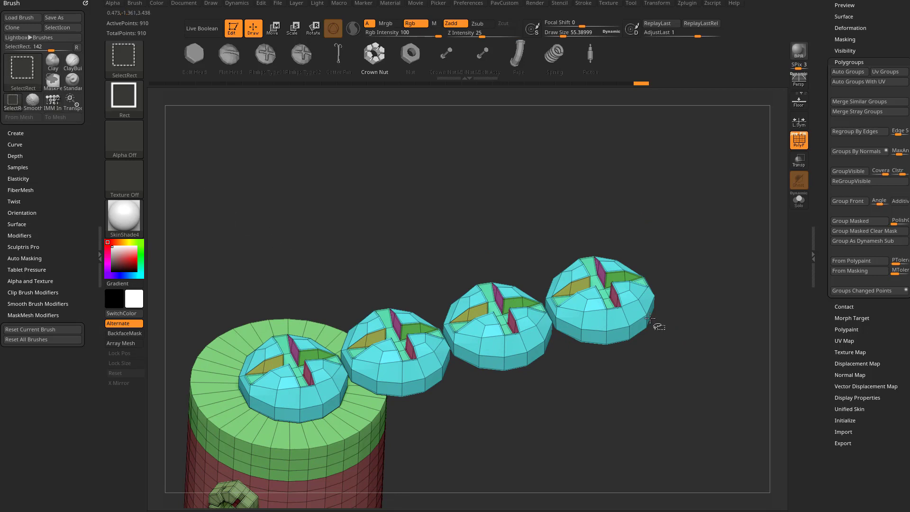
ctrl+shift+click(584, 313)
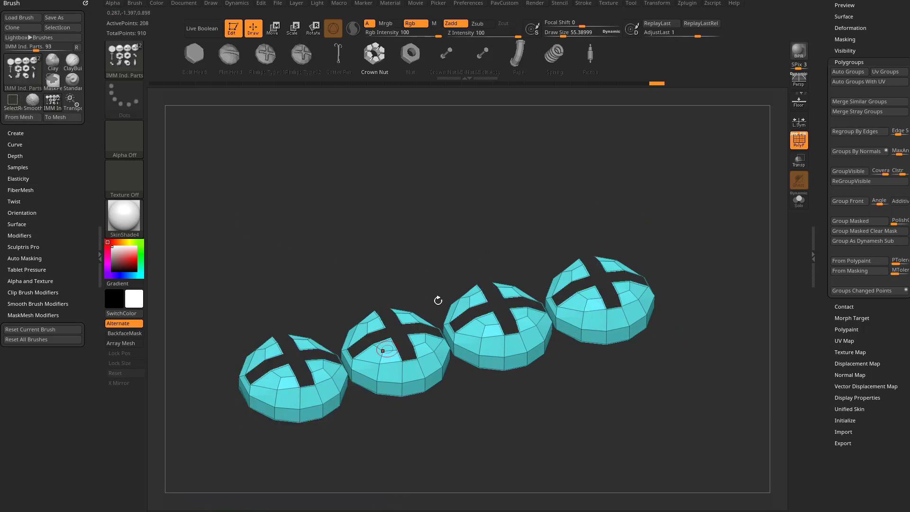
ctrl+shift+click(678, 213)
Show only the four screw heads and the cylinder's top row of polygons from a side view using SelectRect
mouse_move(678, 213)
shift+mouse_down()
mouse_move(688, 195)
mouse_move(674, 203)
mouse_move(687, 223)
shift+mouse_up()
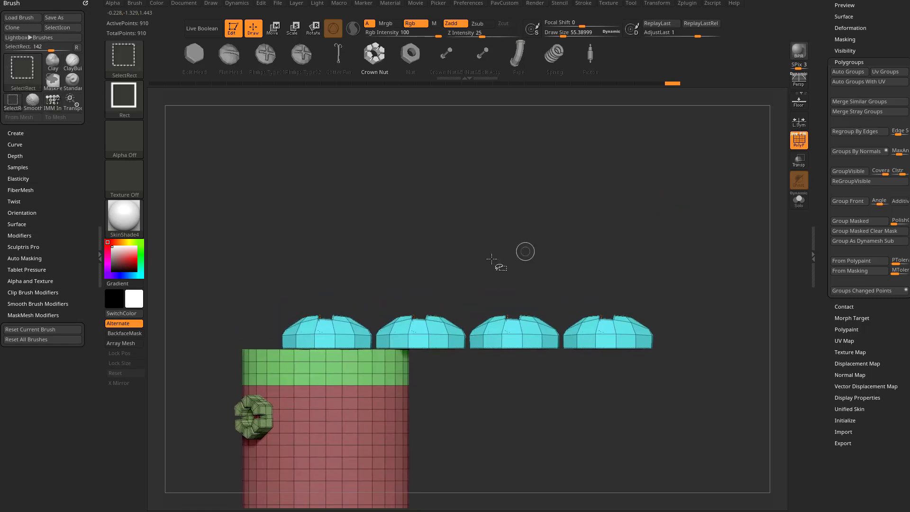
ctrl+shift+drag(210, 234, 688, 371)
drag(701, 314, 722, 348)
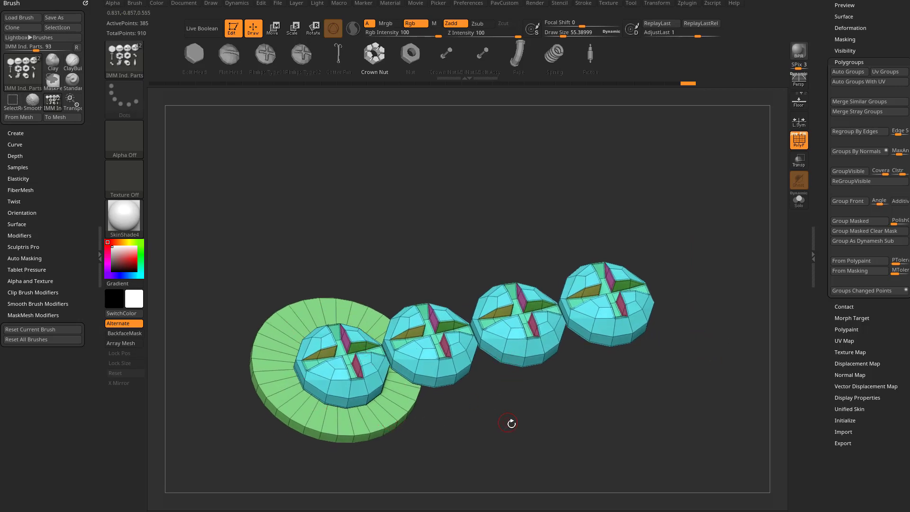
drag(674, 352, 711, 328)
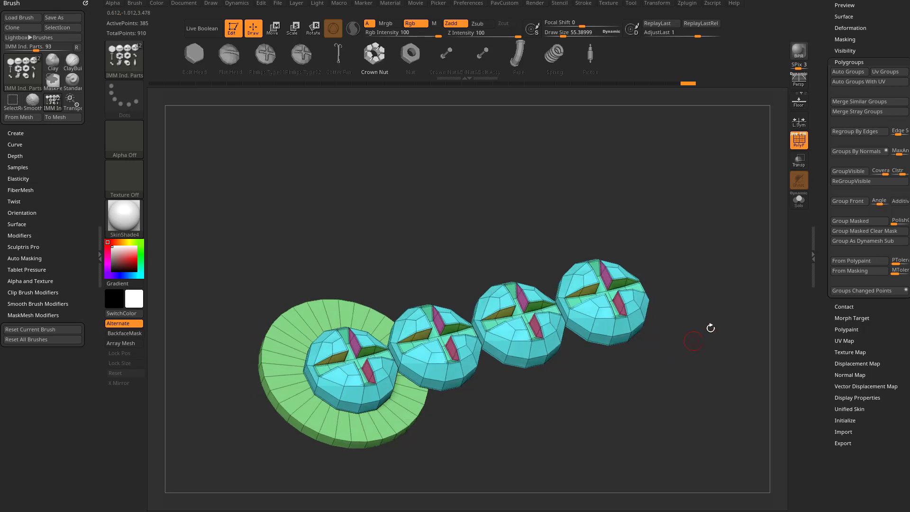
Assign new polygroups to the visible heads and cylinder top with ReGroupVisible, and unhide the whole mesh
click(848, 291)
drag(730, 319, 723, 300)
ctrl+shift+click(722, 300)
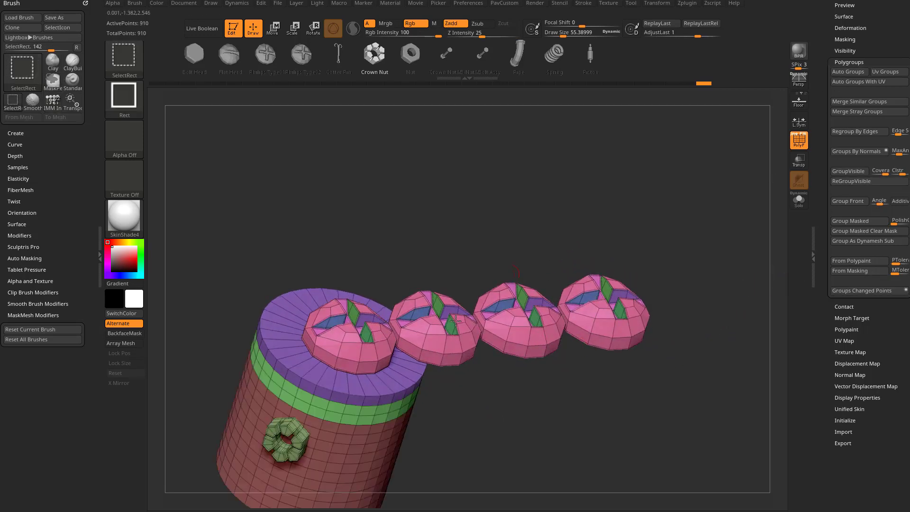
Isolate the purple cylinder-top polygroup and the pink screw-head polygroup in turn, unhiding the mesh after each
ctrl+shift+click(351, 393)
ctrl+shift+click(513, 277)
shift+drag(559, 288, 585, 254)
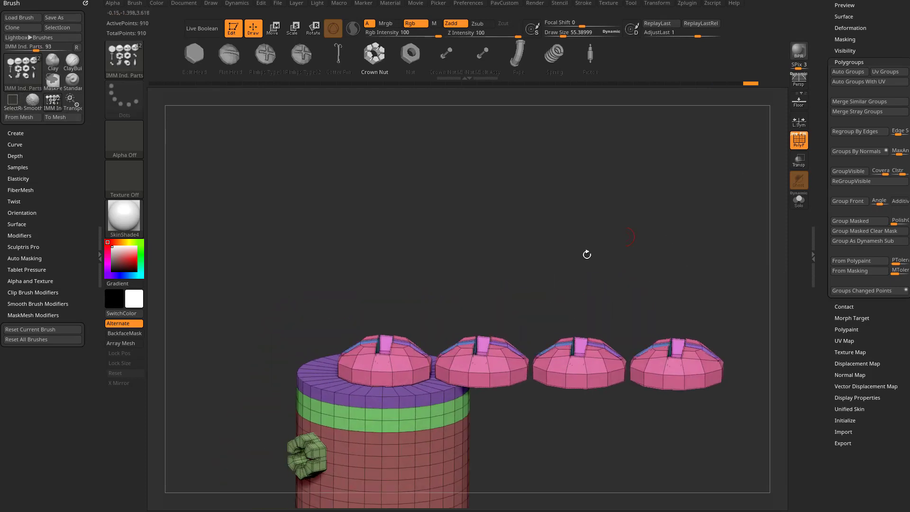
ctrl+shift+click(565, 365)
ctrl+shift+click(609, 208)
Isolate the pink polygroup of the four screw heads repeatedly from an angled view, unhiding the whole mesh each time
drag(609, 201, 623, 398)
ctrl+shift+click(539, 359)
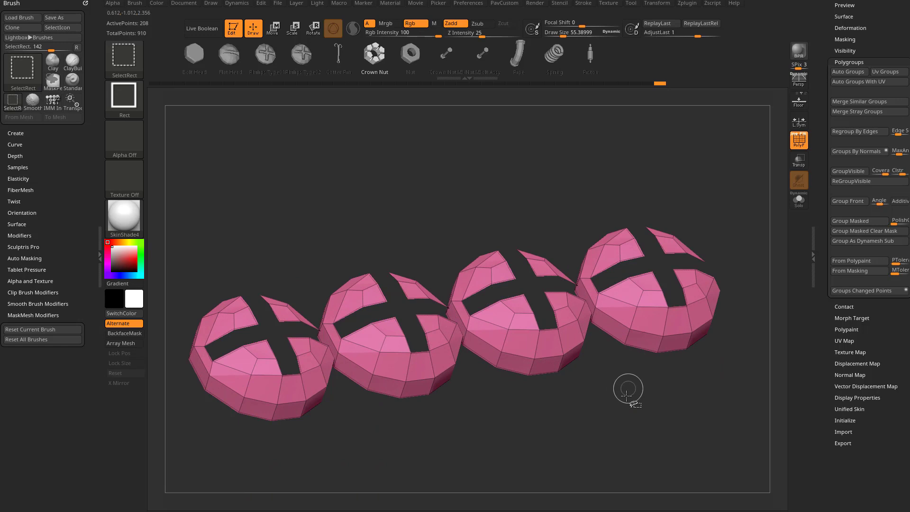
ctrl+shift+click(630, 386)
ctrl+shift+click(635, 325)
ctrl+shift+click(555, 394)
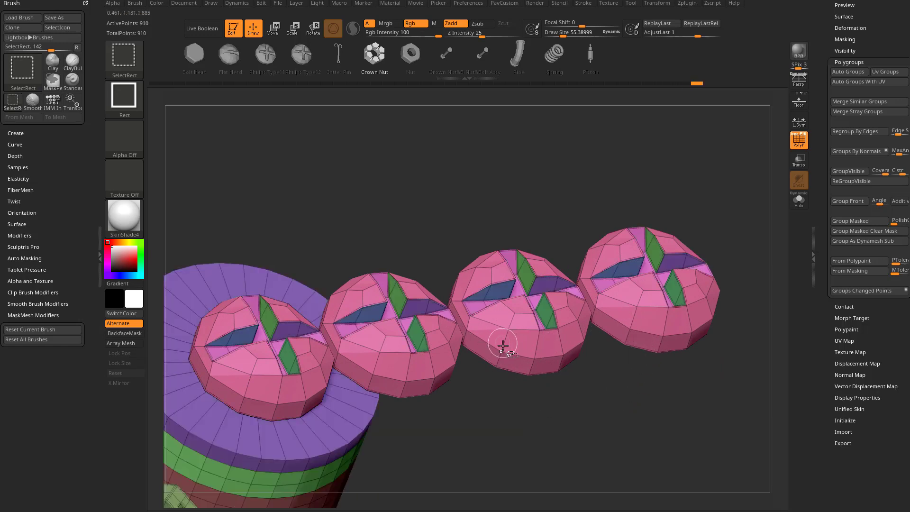
ctrl+shift+click(524, 358)
mouse_move(684, 368)
mouse_down()
mouse_move(636, 409)
mouse_move(654, 400)
mouse_move(568, 381)
mouse_up()
ctrl+shift+click(636, 409)
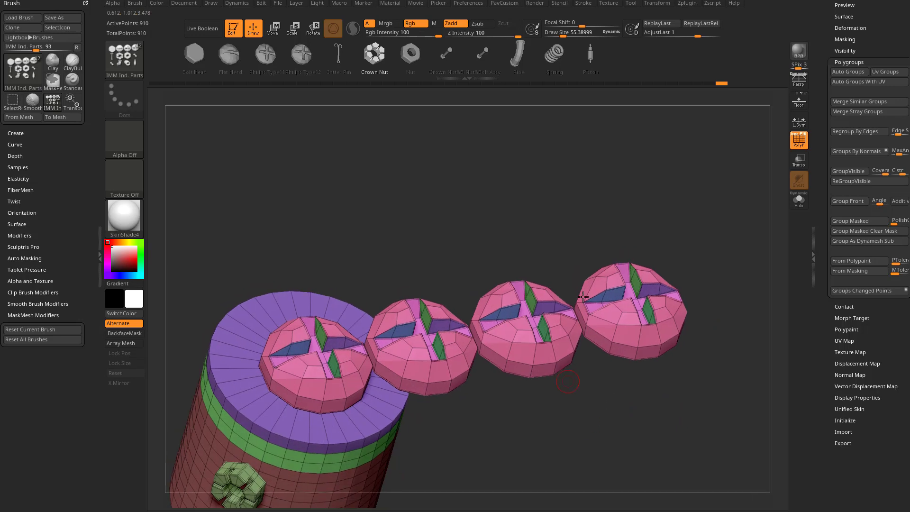
Isolate the pink polygroup, split it into a separate polygroup for each of the four screw heads, and unhide the mesh
ctrl+shift+click(526, 350)
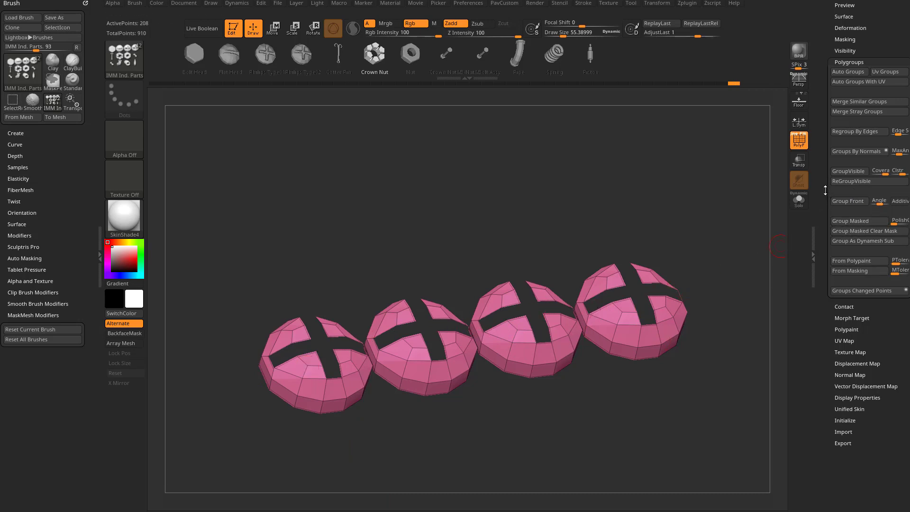
drag(825, 190, 826, 180)
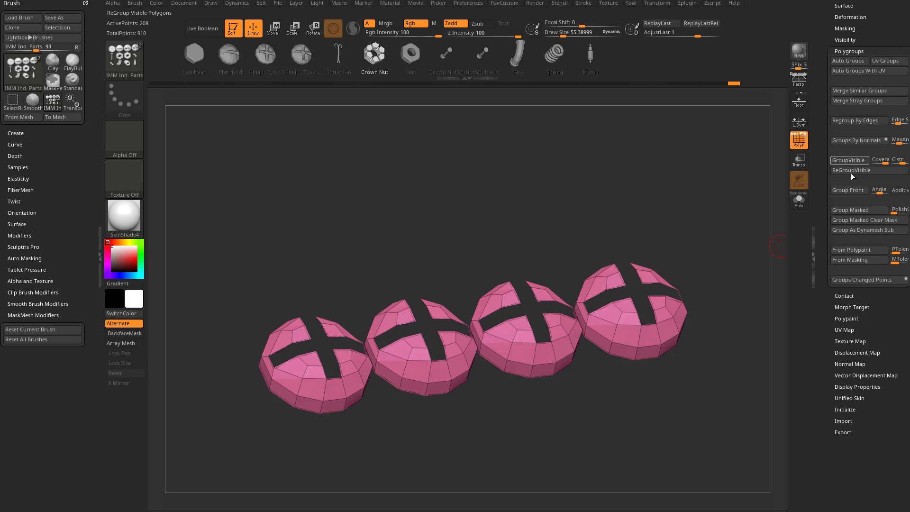
click(849, 218)
ctrl+shift+click(695, 251)
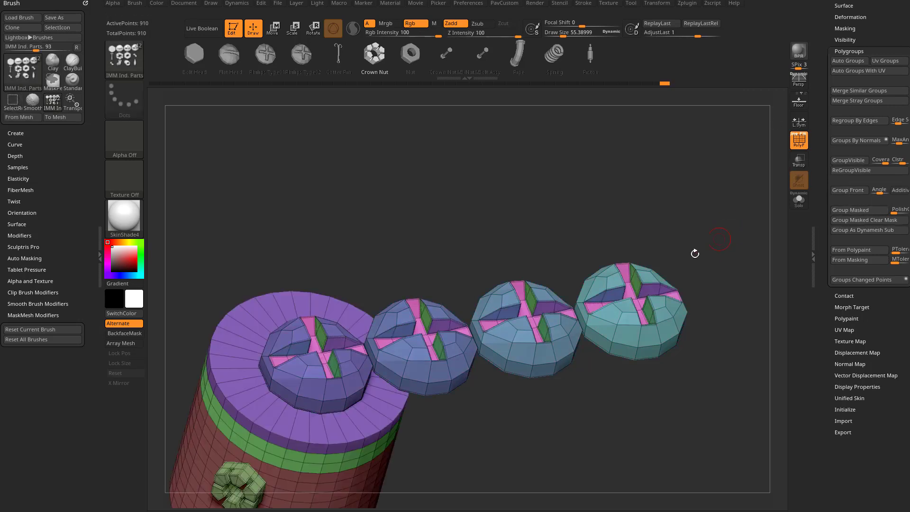
Isolate the outer polygroups of individual screw heads one at a time, unhiding the whole mesh after each
ctrl+shift+click(359, 371)
ctrl+shift+click(450, 260)
ctrl+shift+click(444, 365)
ctrl+shift+click(471, 269)
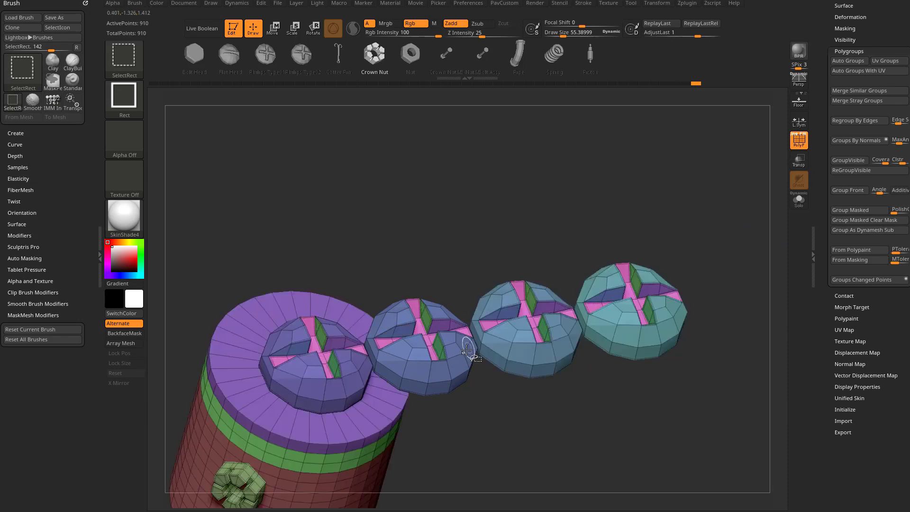
ctrl+shift+click(467, 350)
ctrl+shift+click(487, 262)
ctrl+shift+click(525, 346)
ctrl+shift+click(680, 235)
Show only the four screw heads and the cylinder's upper two rows of polygons from a side view using SelectRect
shift+drag(686, 226, 675, 191)
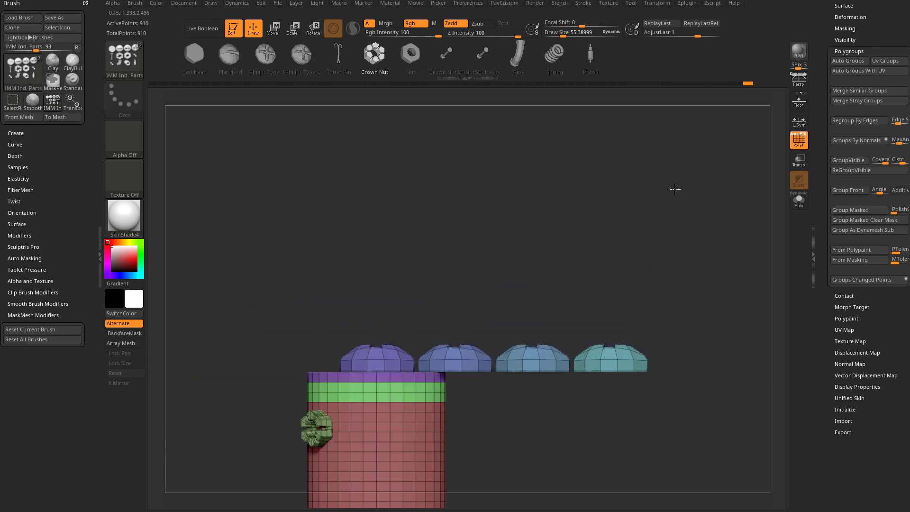
mouse_move(711, 248)
alt+mouse_down()
mouse_move(677, 224)
mouse_move(309, 345)
mouse_move(250, 375)
alt+mouse_up()
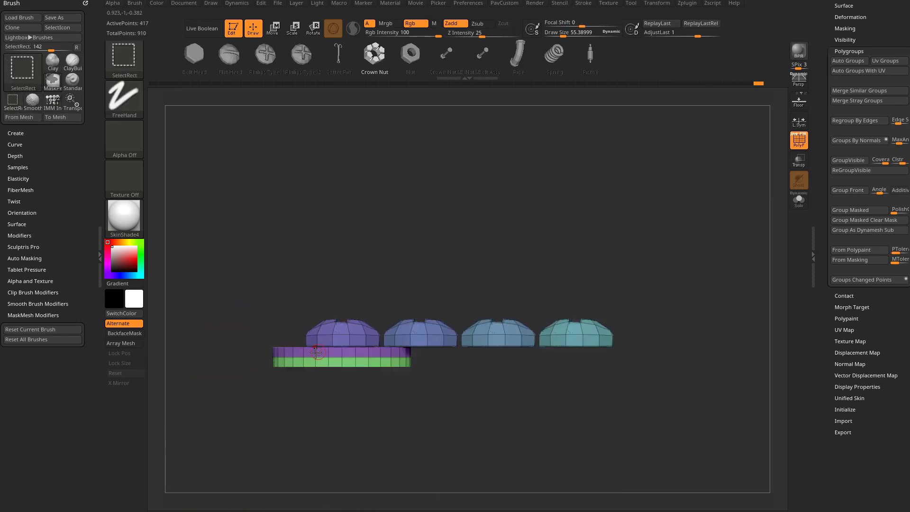
mouse_move(544, 208)
mouse_down()
mouse_move(603, 241)
mouse_move(729, 240)
mouse_up()
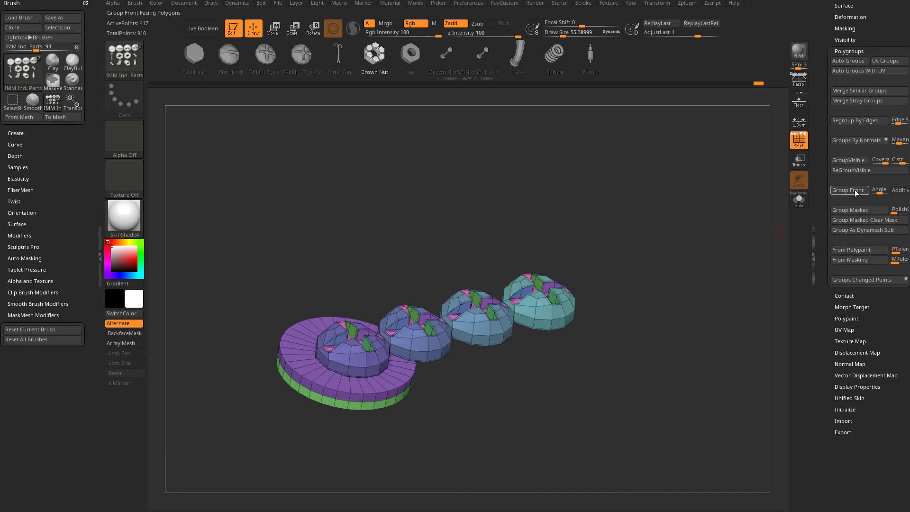
Regroup the visible screw heads and upper cylinder rows into new polygroups with ReGroupVisible, and unhide the whole mesh
click(849, 169)
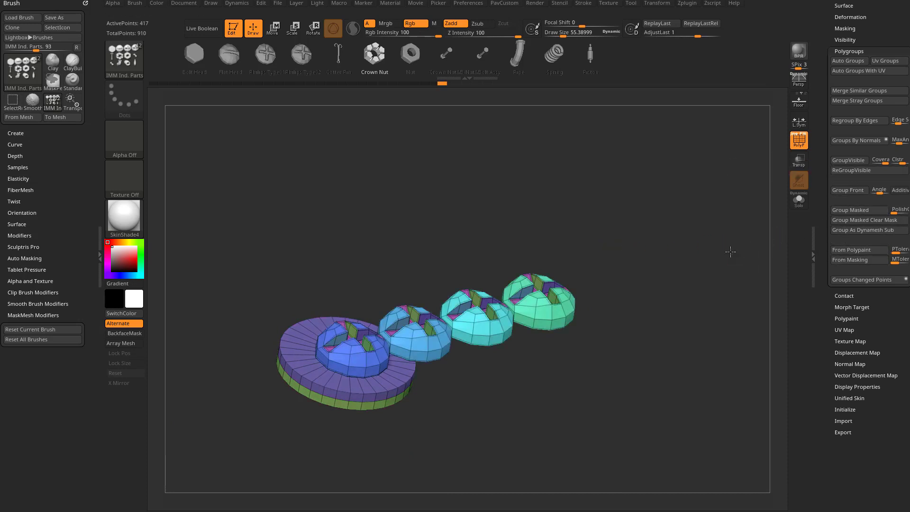
drag(731, 252, 677, 214)
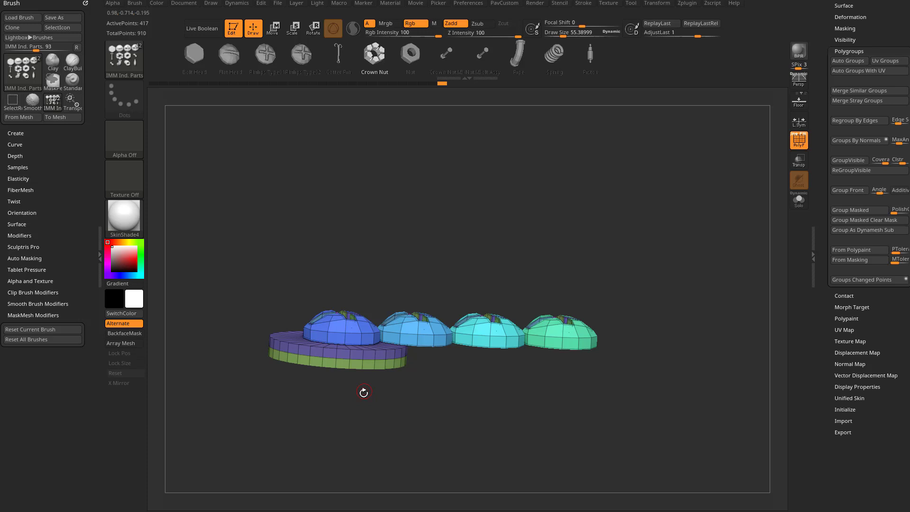
drag(363, 393, 384, 427)
ctrl+shift+click(385, 259)
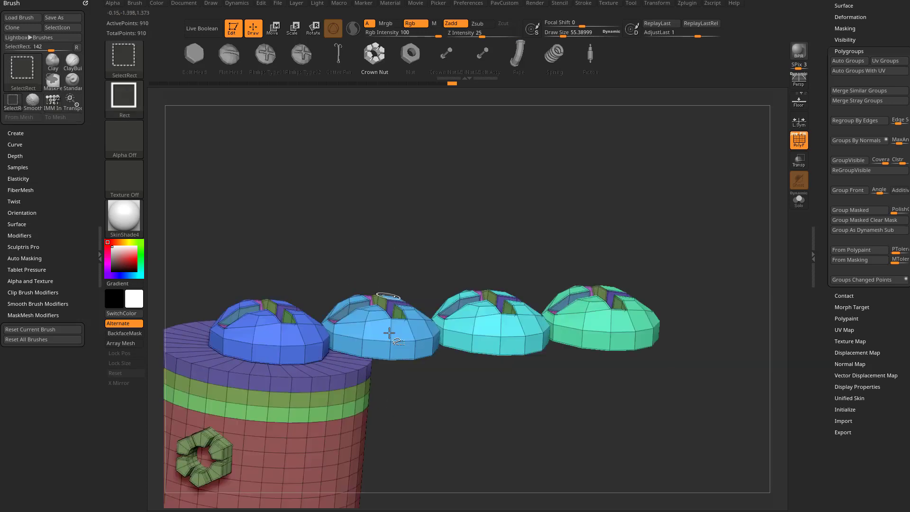
Isolate the polygroups at the cylinder's top and on the farthest screw head one at a time, unhiding the whole mesh after each
ctrl+shift+click(342, 379)
ctrl+shift+click(385, 271)
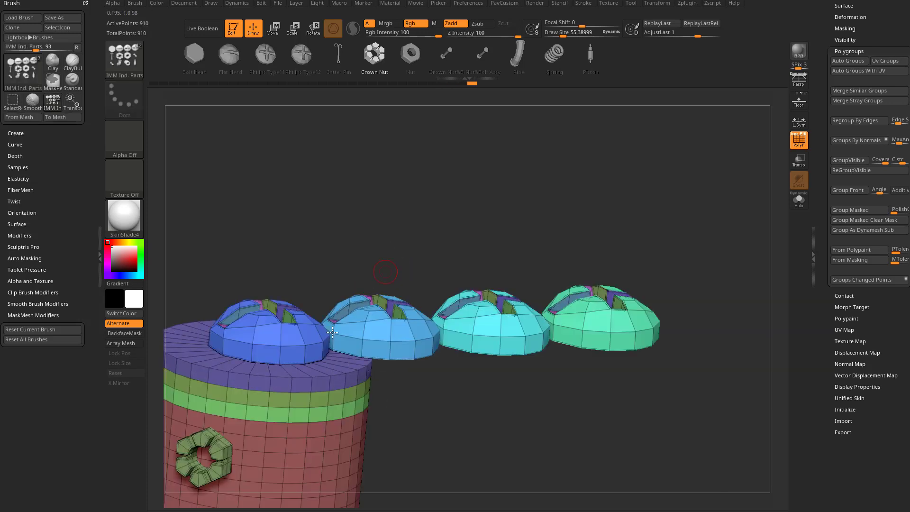
drag(430, 395, 514, 388)
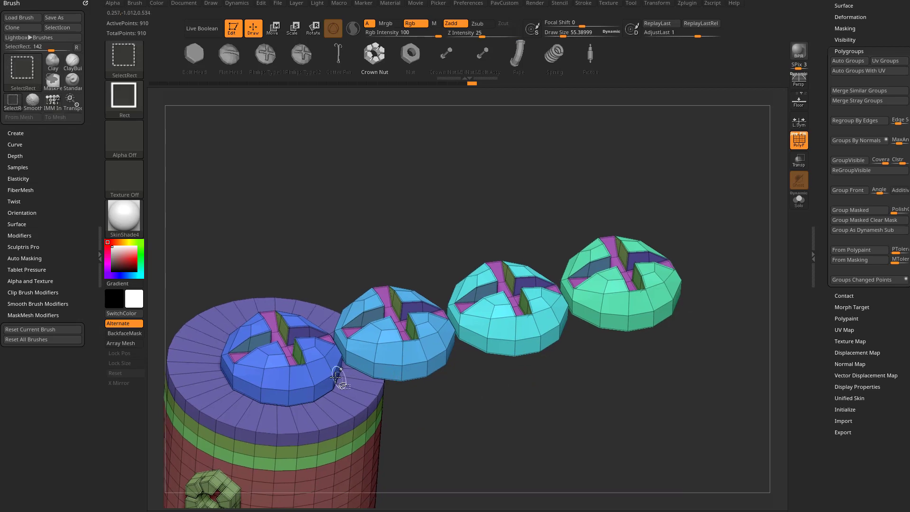
ctrl+shift+click(333, 376)
ctrl+shift+click(401, 394)
ctrl+shift+click(640, 326)
ctrl+shift+click(575, 398)
Isolate the pink polygroup in the cross slots of the screw heads from a top view, and unhide the whole mesh
drag(575, 398, 569, 456)
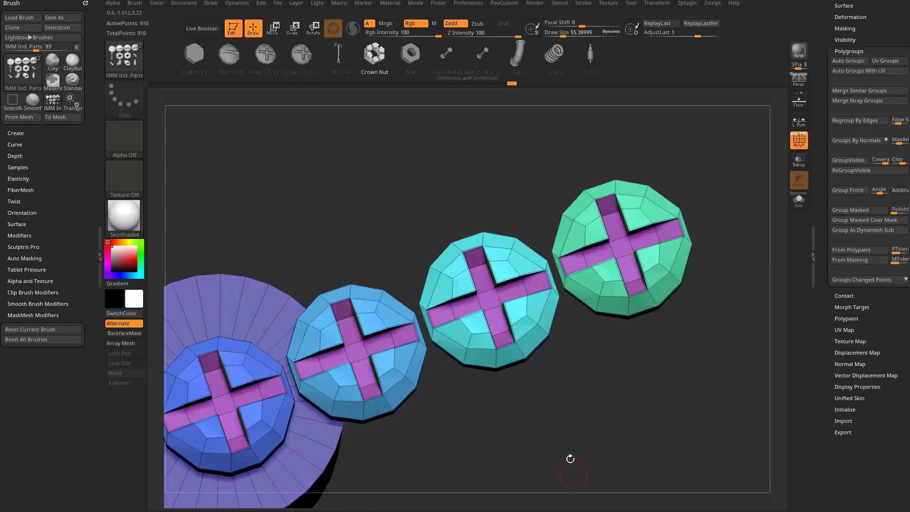
ctrl+shift+click(483, 306)
drag(524, 319, 228, 348)
ctrl+shift+click(602, 362)
Switch from the IMM brush to the Standard brush with the whole mesh in view
mouse_move(653, 321)
mouse_down()
mouse_move(699, 315)
mouse_move(690, 313)
mouse_up()
key(s)
drag(690, 313, 694, 312)
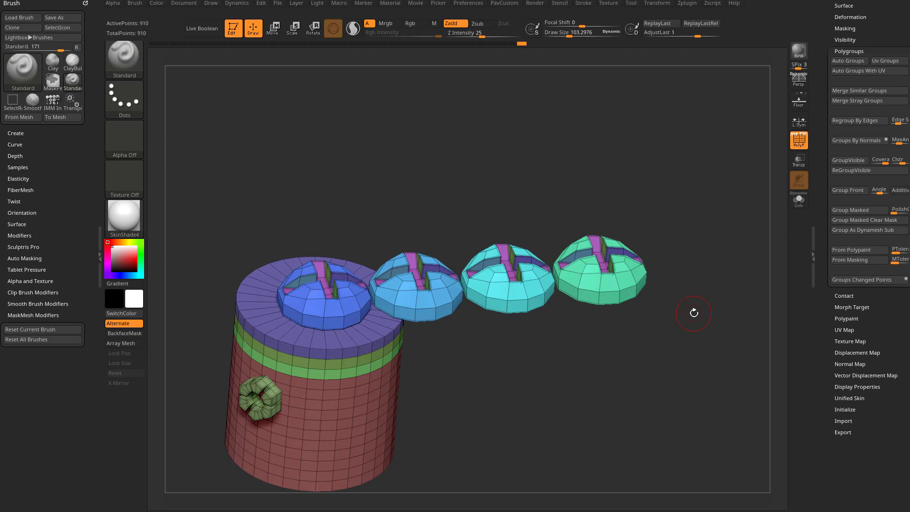